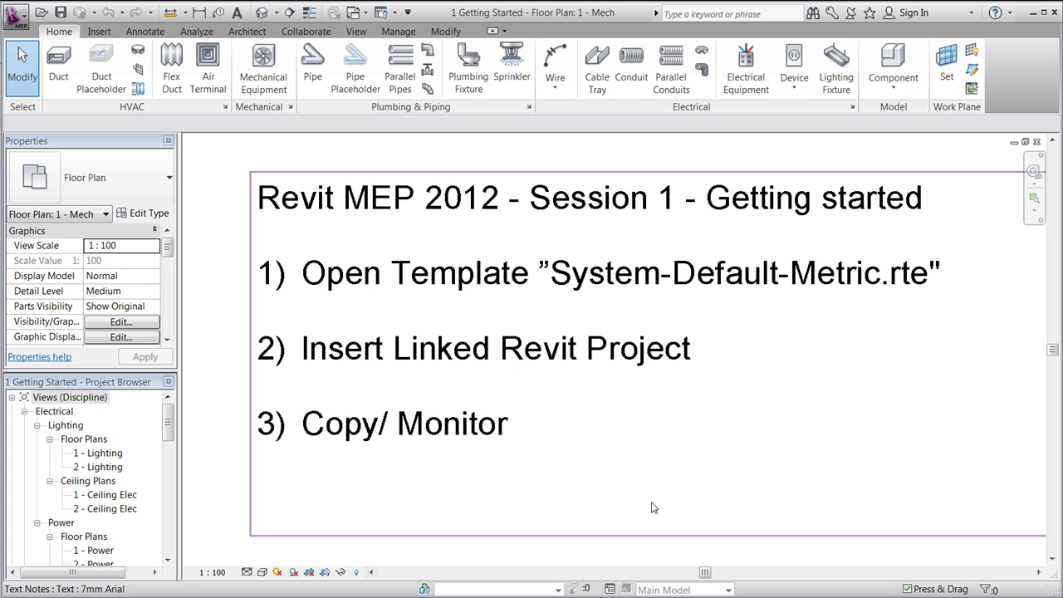
Close the Getting Started floor plan view and its project so Recent Files appears.
click(962, 211)
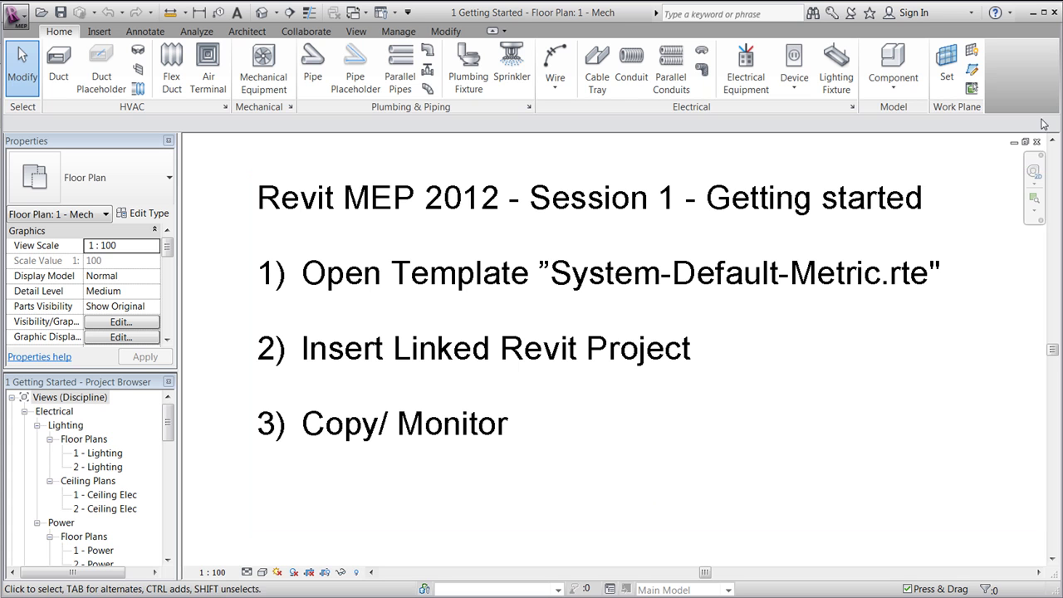
click(1036, 142)
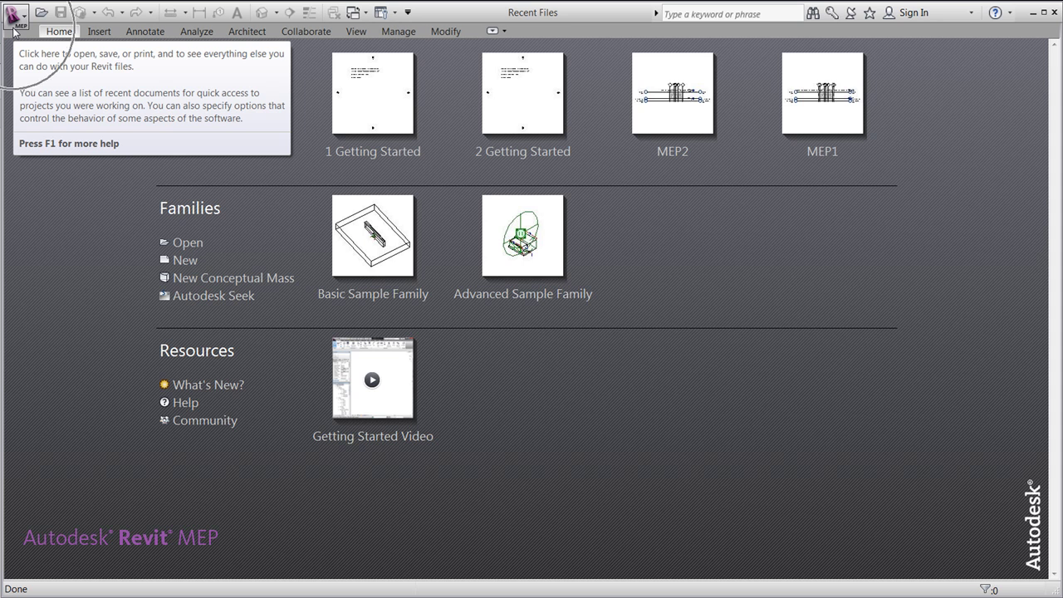
Start a new project and choose the Systems-Default_Metric template from the US Metric folder.
click(13, 32)
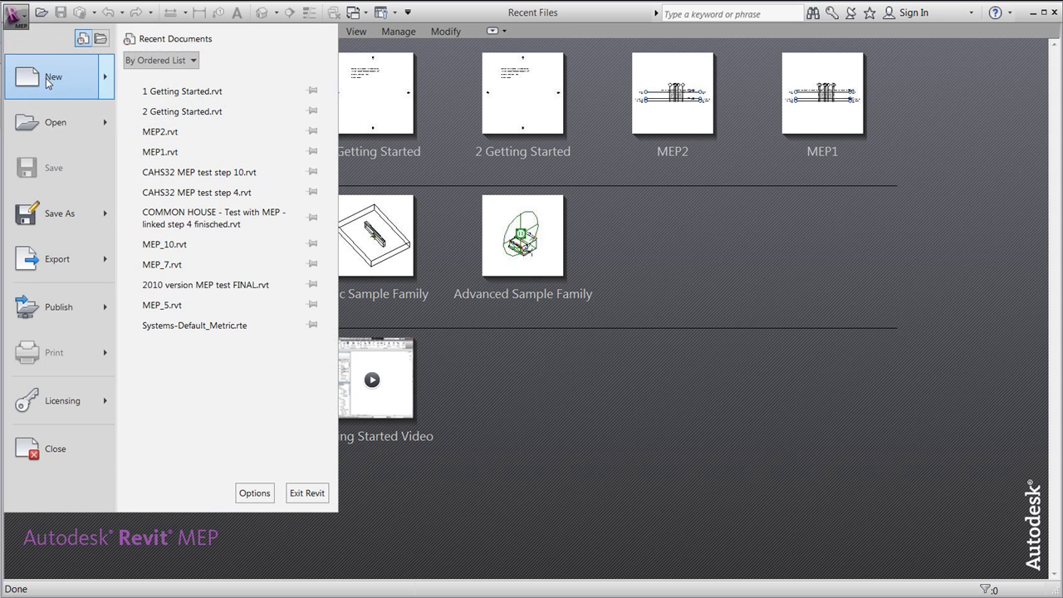
mouse_move(53, 76)
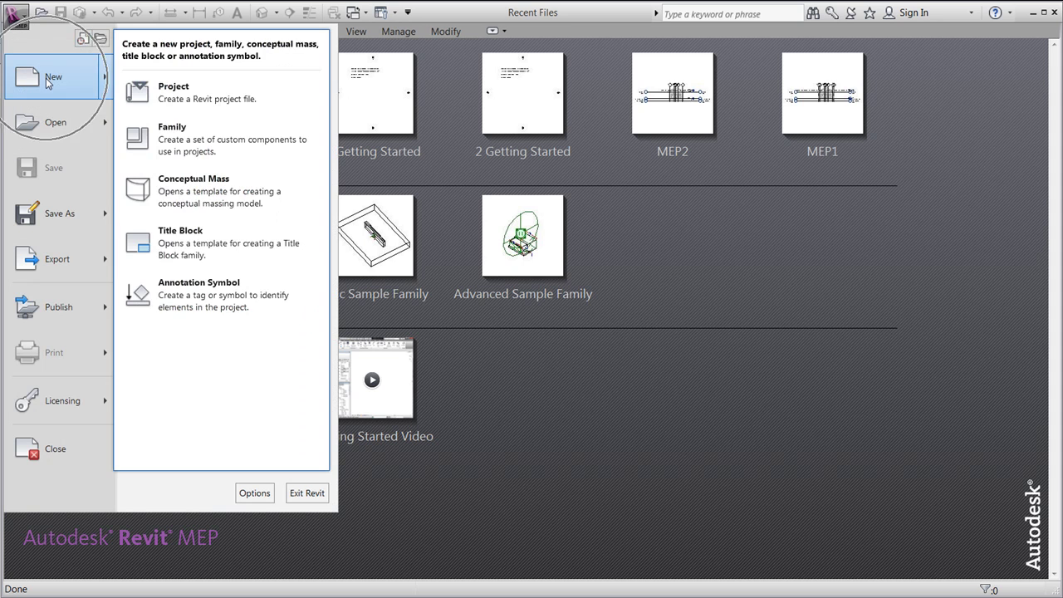
click(183, 93)
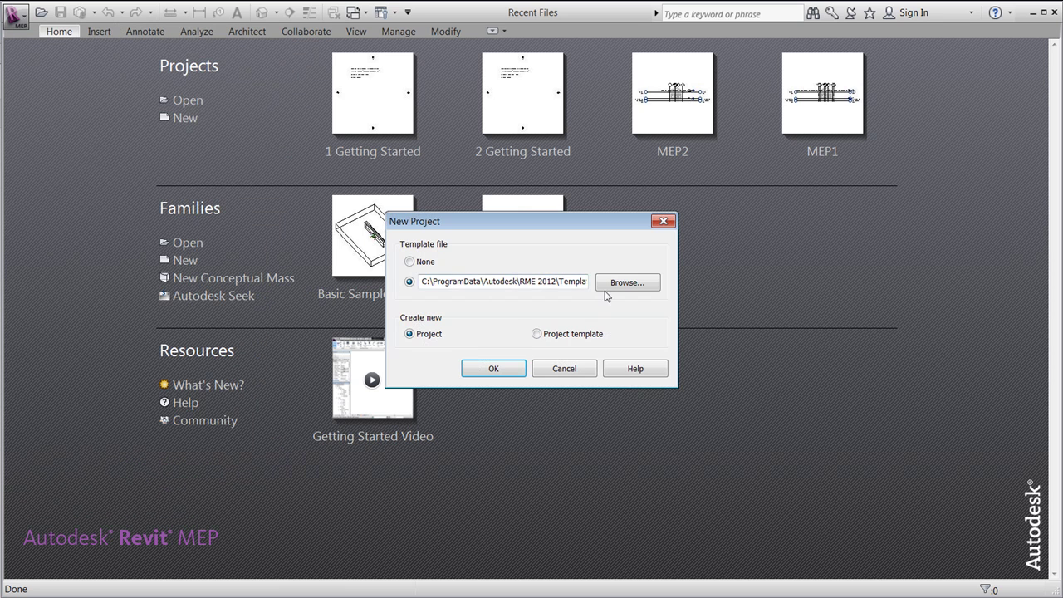
click(624, 283)
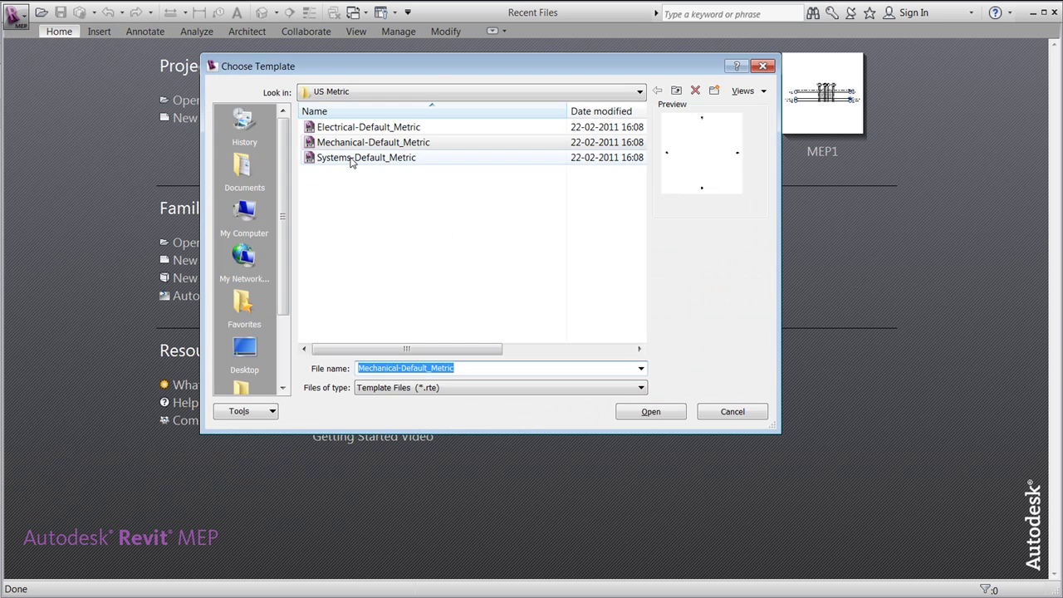
click(350, 158)
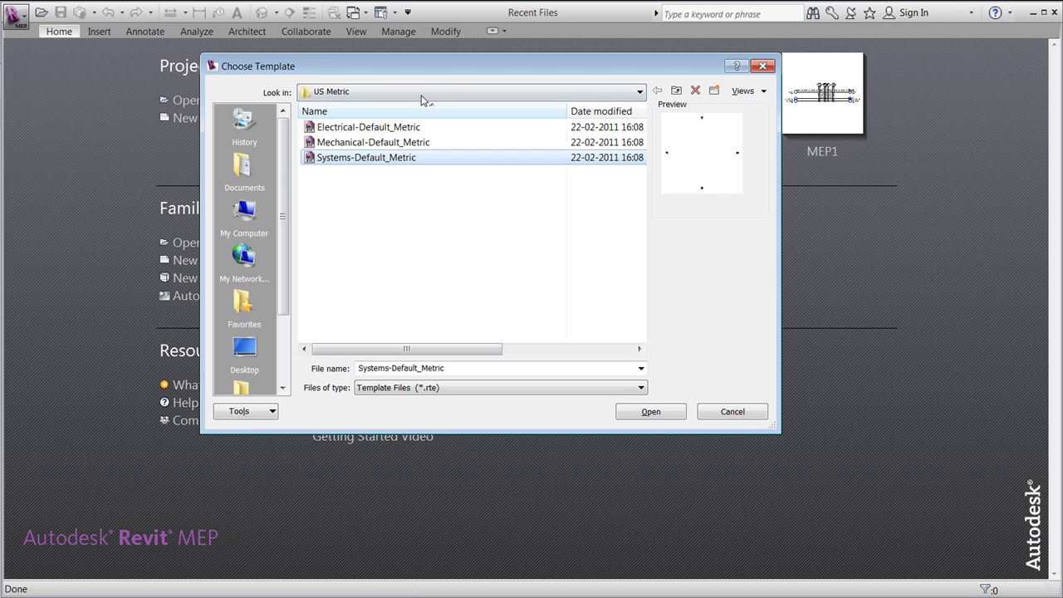
click(433, 90)
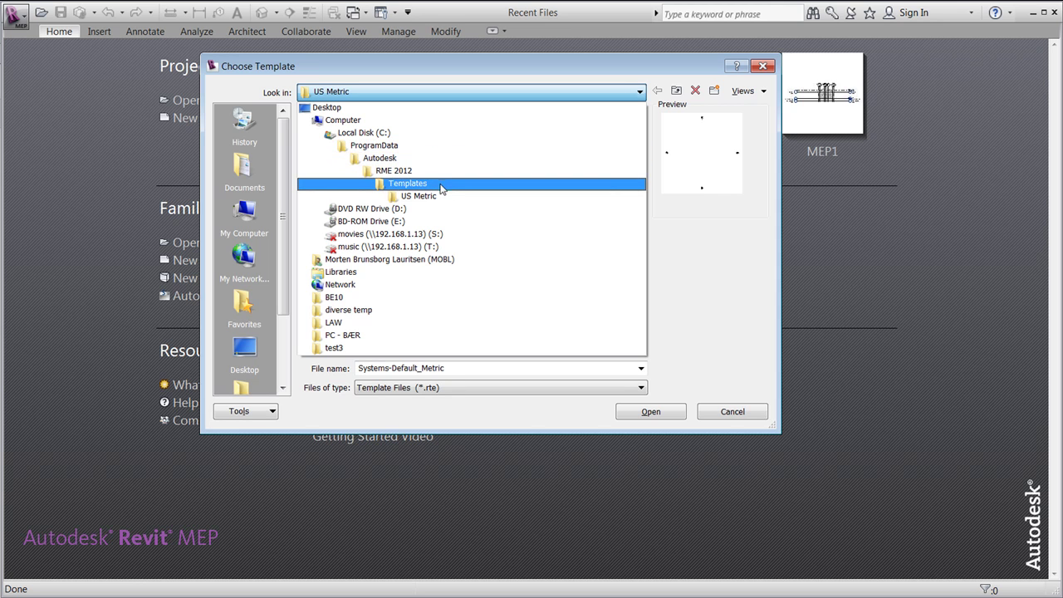
click(452, 200)
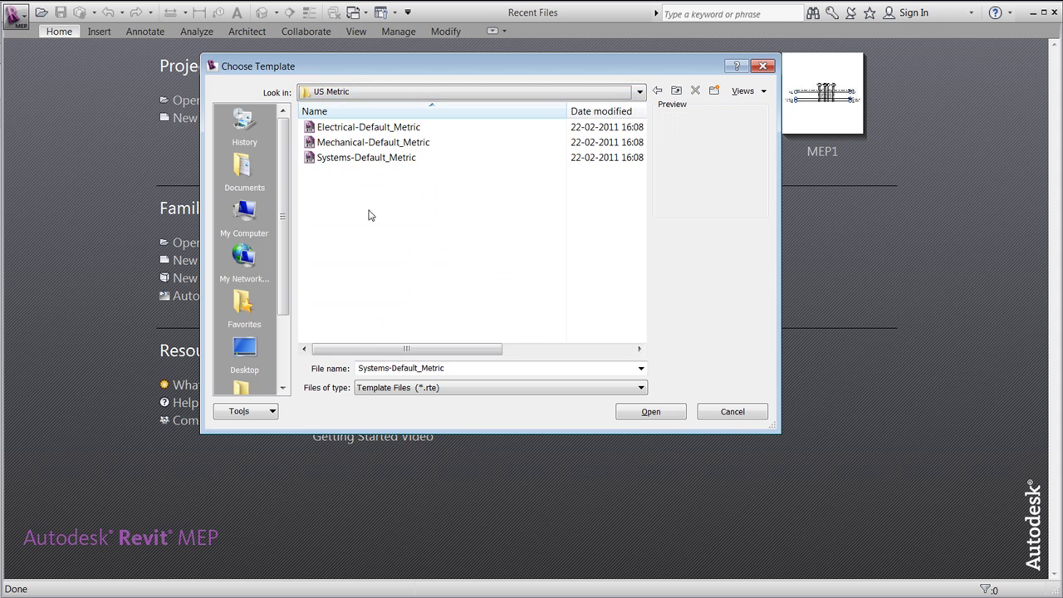
Confirm the template and create it as a Project, opening Project5.
click(664, 412)
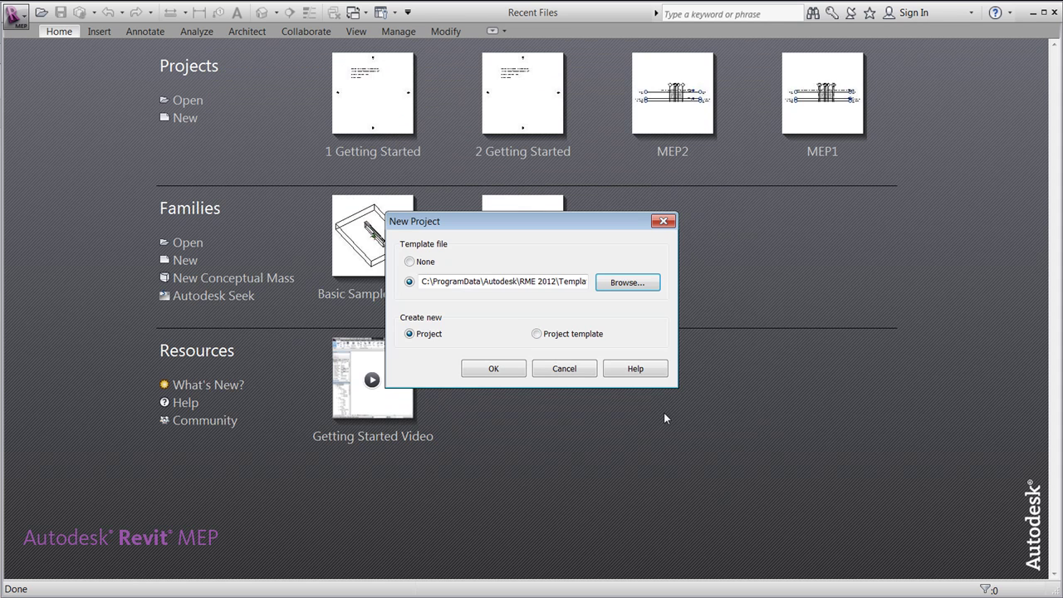
click(432, 342)
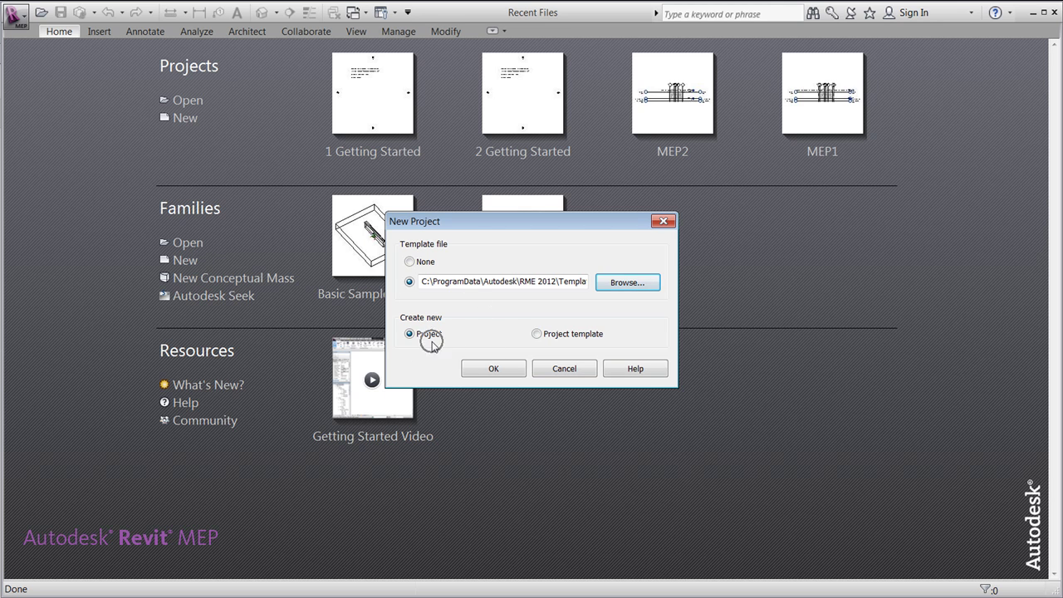
click(491, 367)
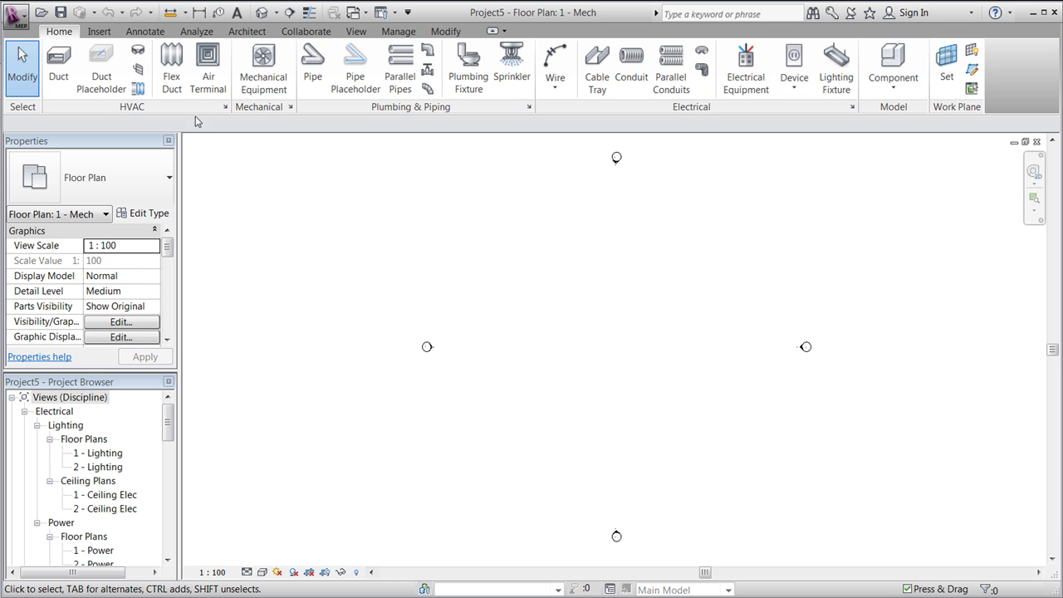
Choose Link Revit and select 'COMMON HOUSE - Test with MEP' in the Link COMMON HOUSE folder.
click(108, 33)
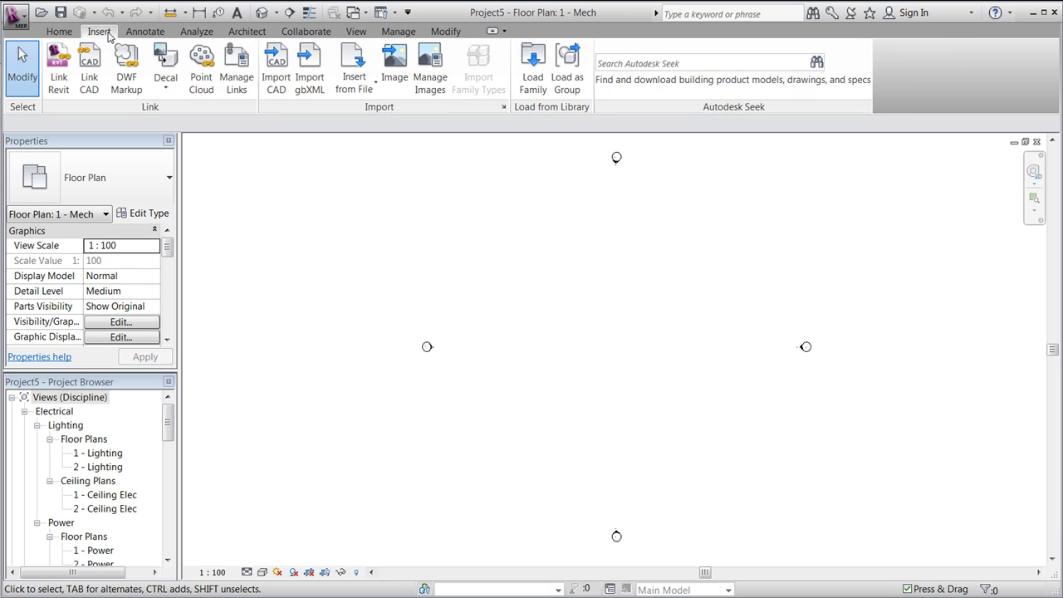
click(59, 79)
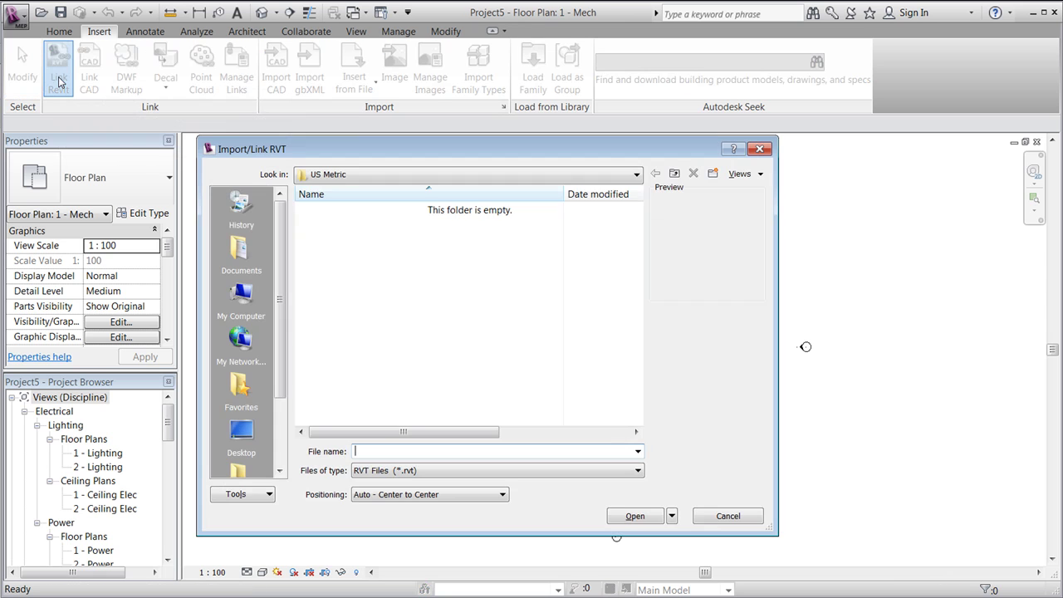
click(411, 176)
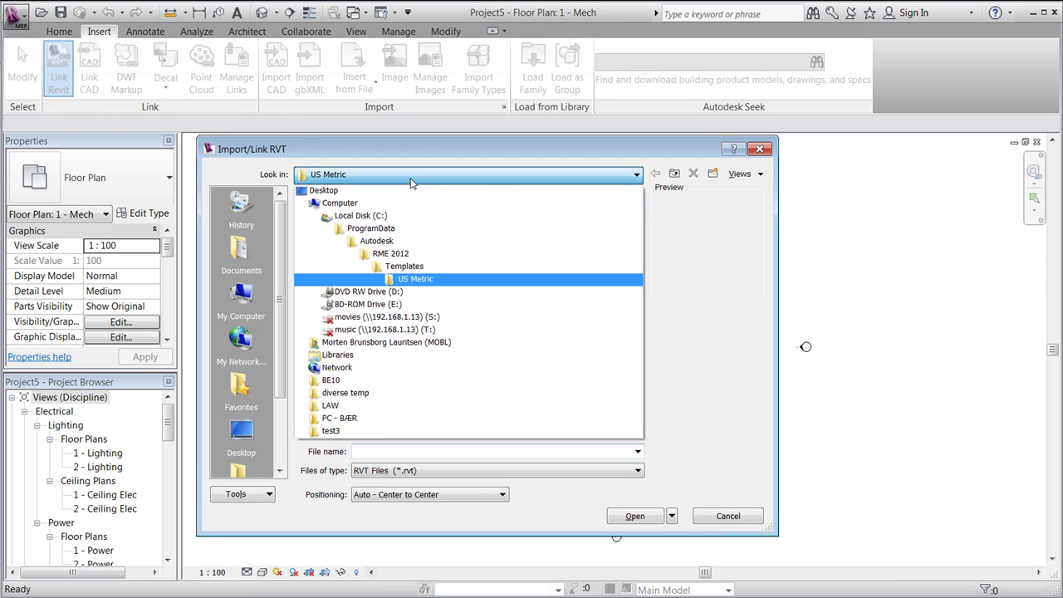
click(361, 216)
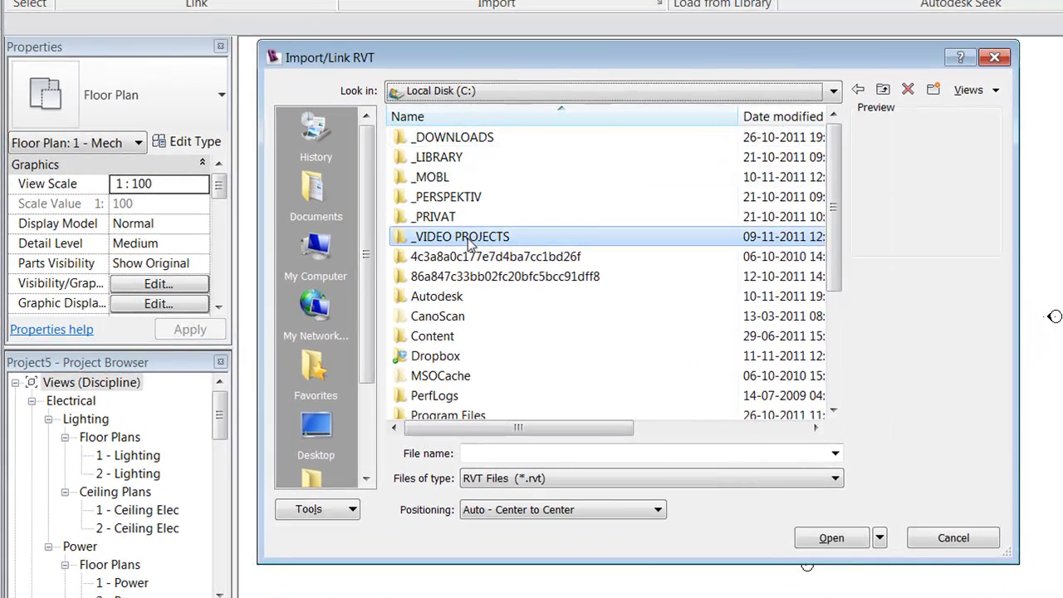
double_click(359, 286)
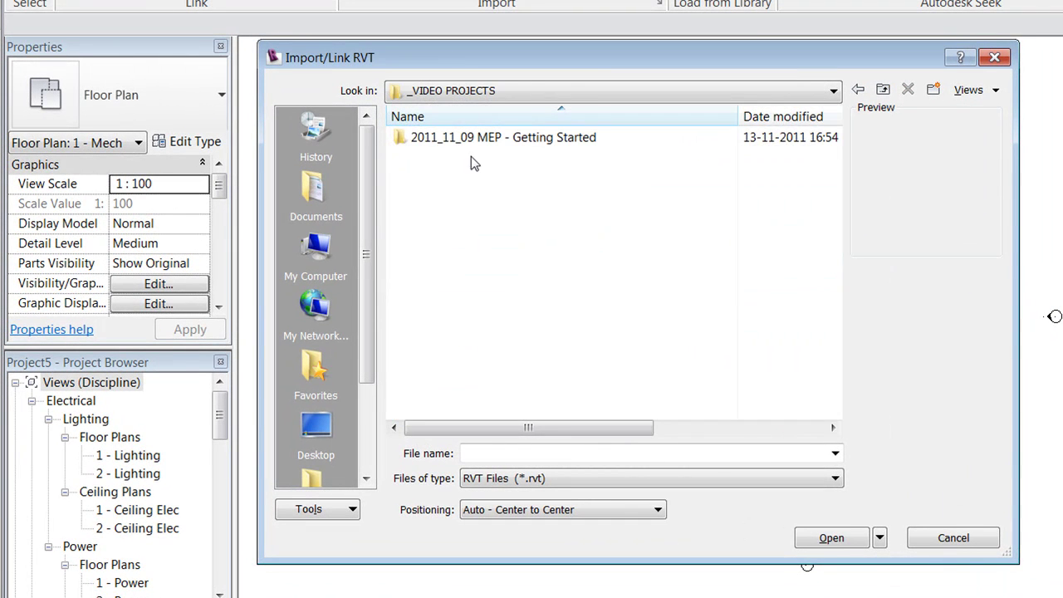
double_click(467, 137)
double_click(463, 138)
click(462, 137)
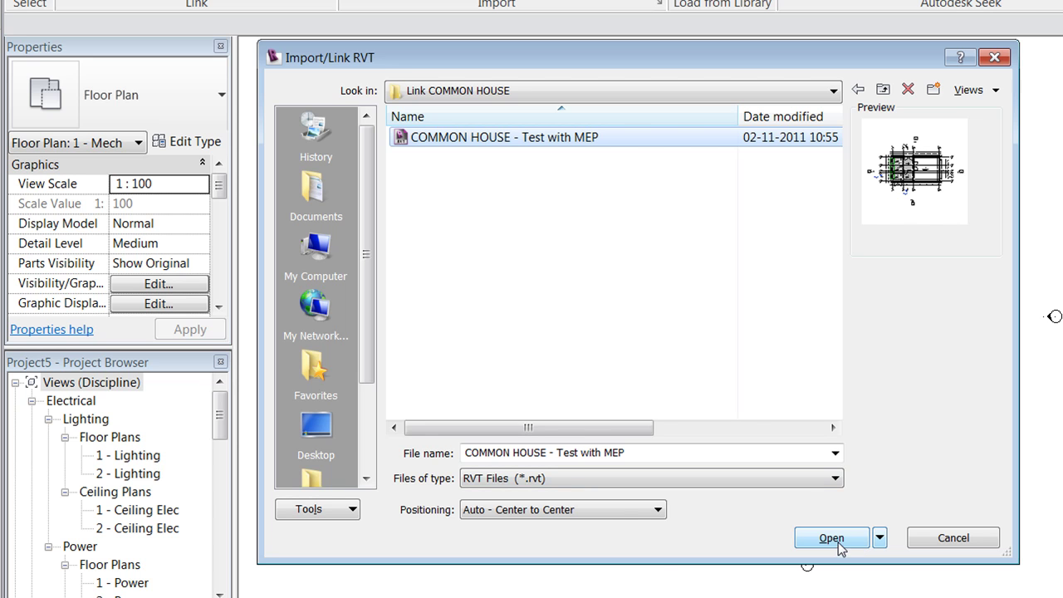
Link the house model with Auto - Origin to Origin positioning.
click(606, 511)
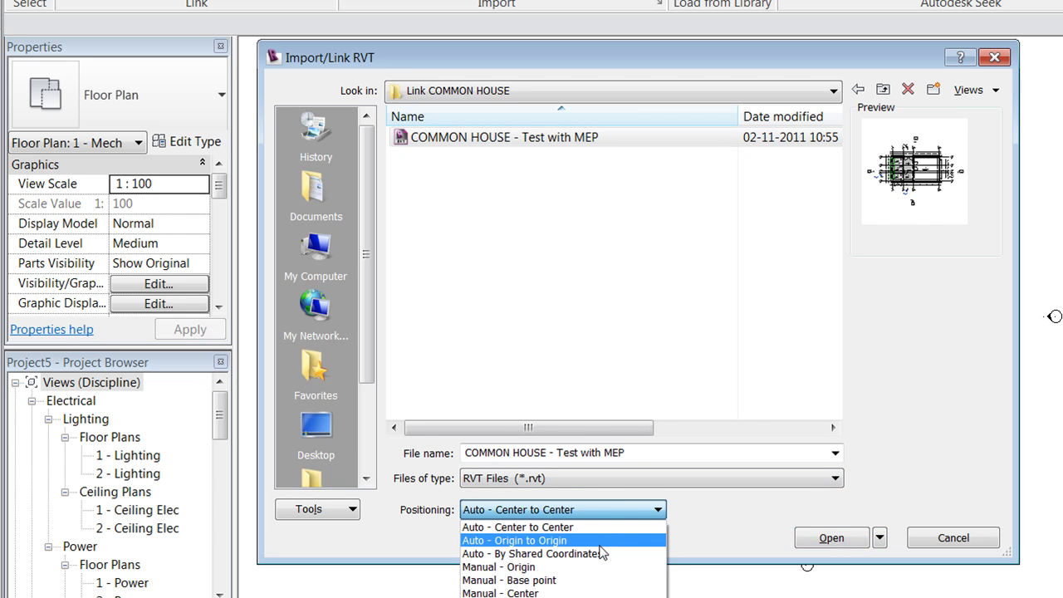
click(599, 543)
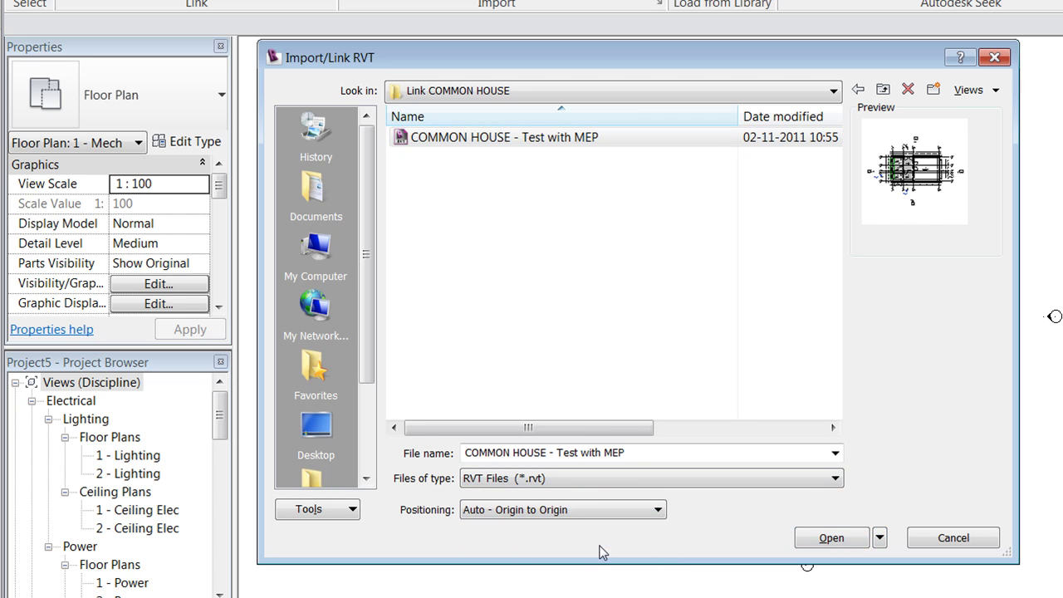
click(830, 538)
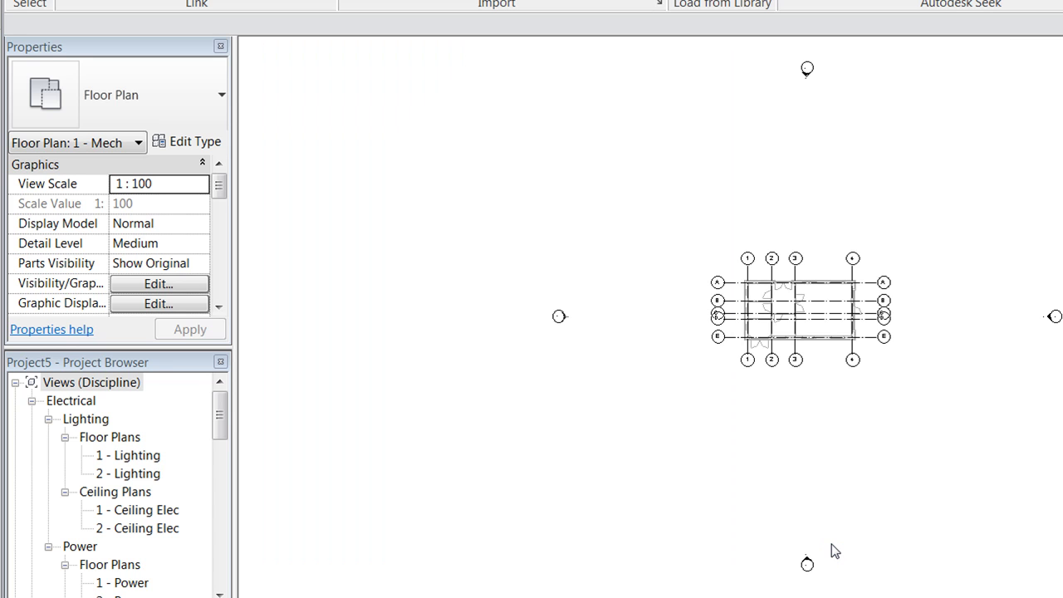
Open the 3D view and orient it to the house's back-right corner.
drag(221, 421, 221, 503)
double_click(82, 494)
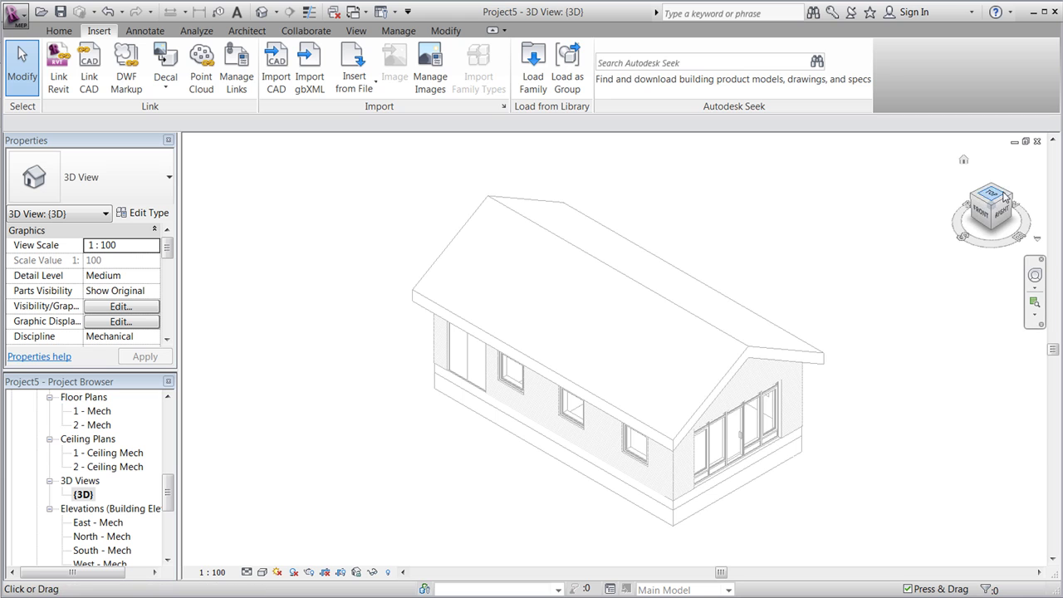
click(1012, 199)
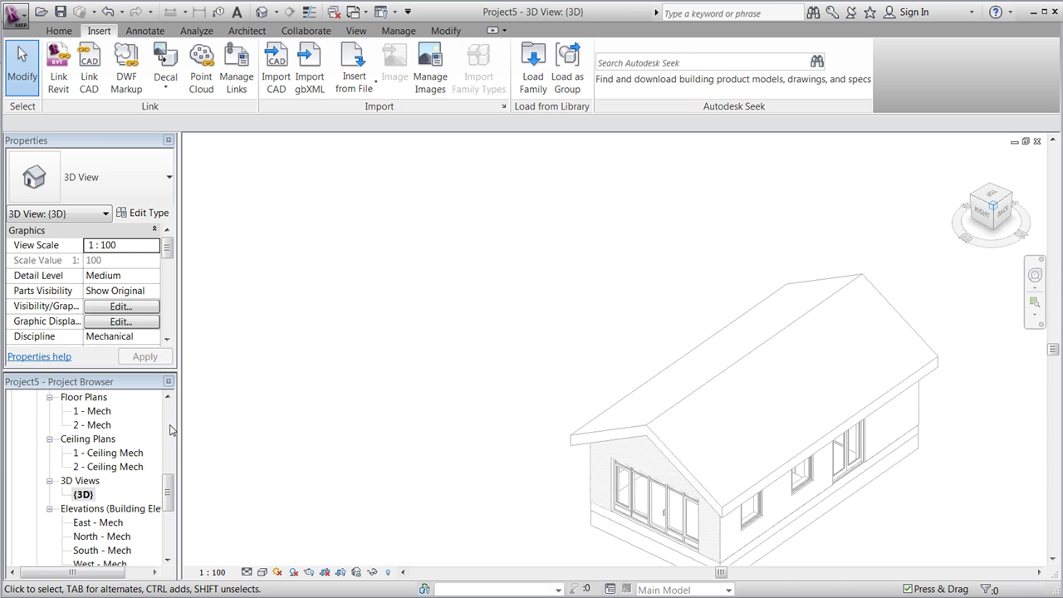
Zoom in on the link in the 1 - Mech plan, then open the East - Mech elevation.
double_click(91, 411)
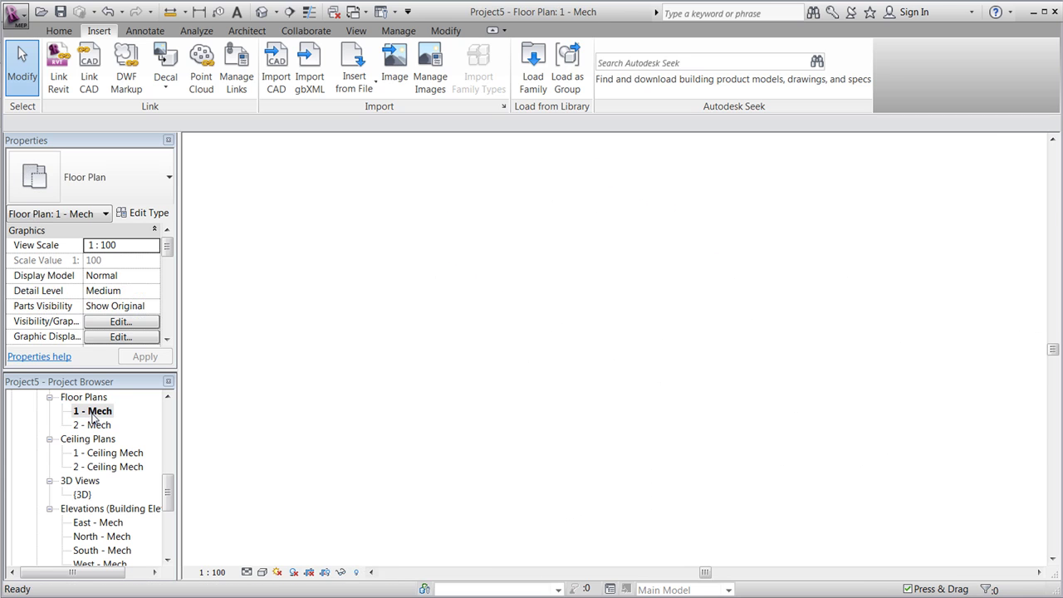
scroll(652, 339, up, 3)
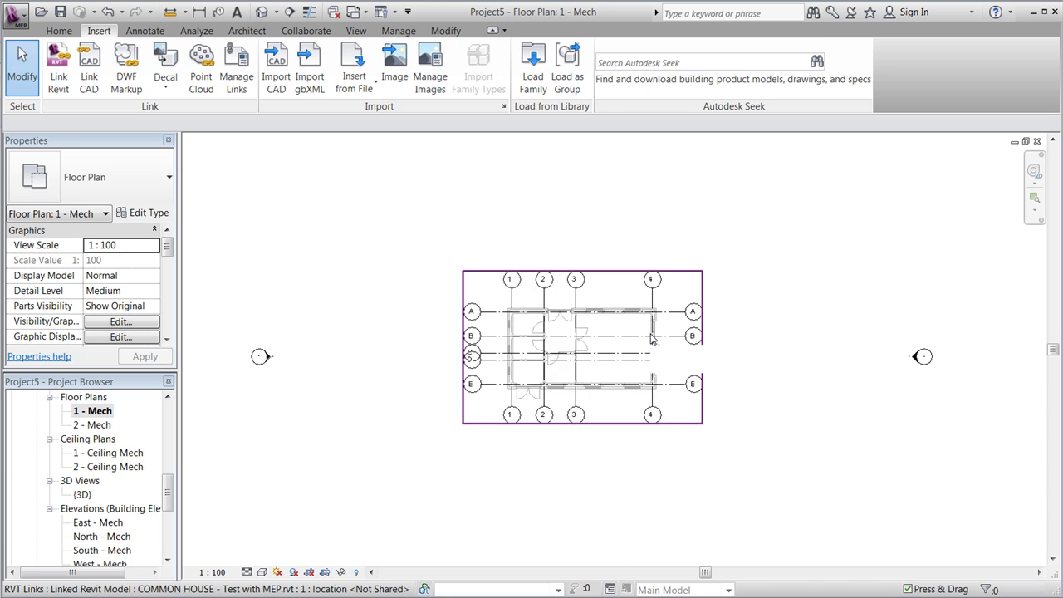
scroll(652, 338, up, 1)
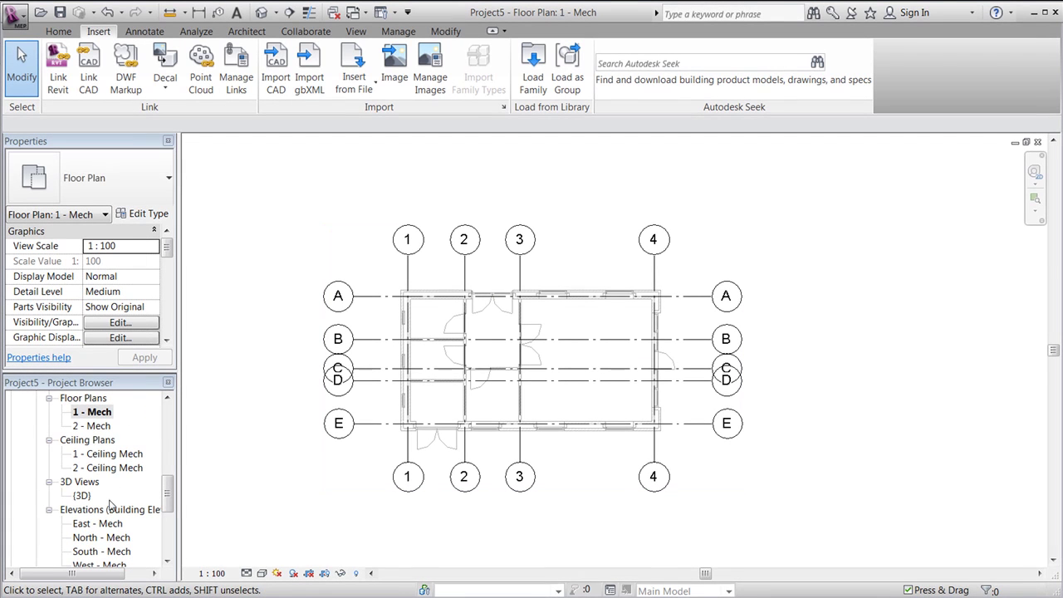
double_click(104, 527)
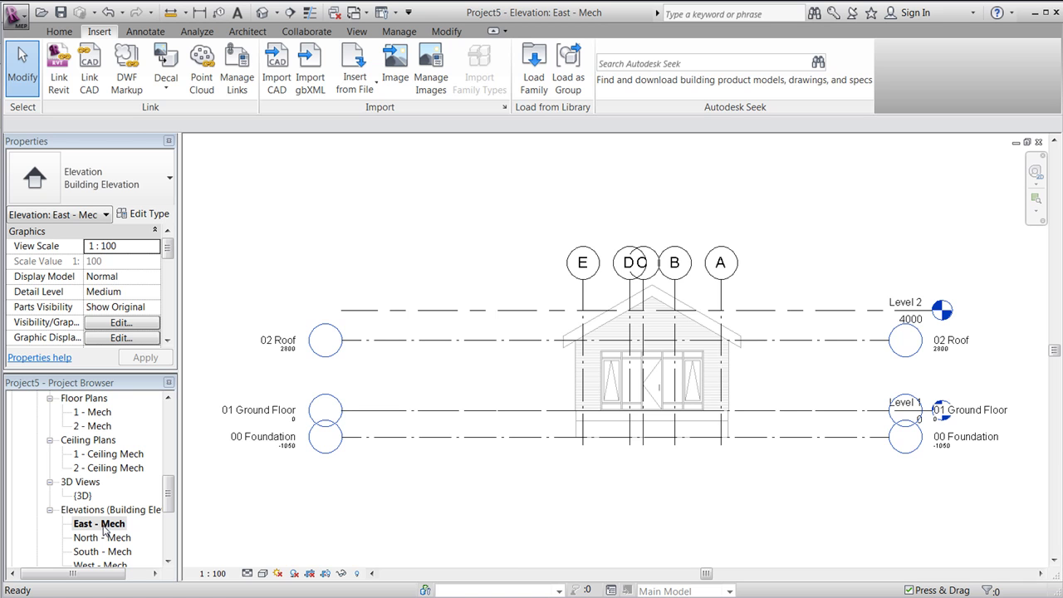
Drag the Level 2 end grip left so both level heads clear the linked level tags.
scroll(932, 332, up, 3)
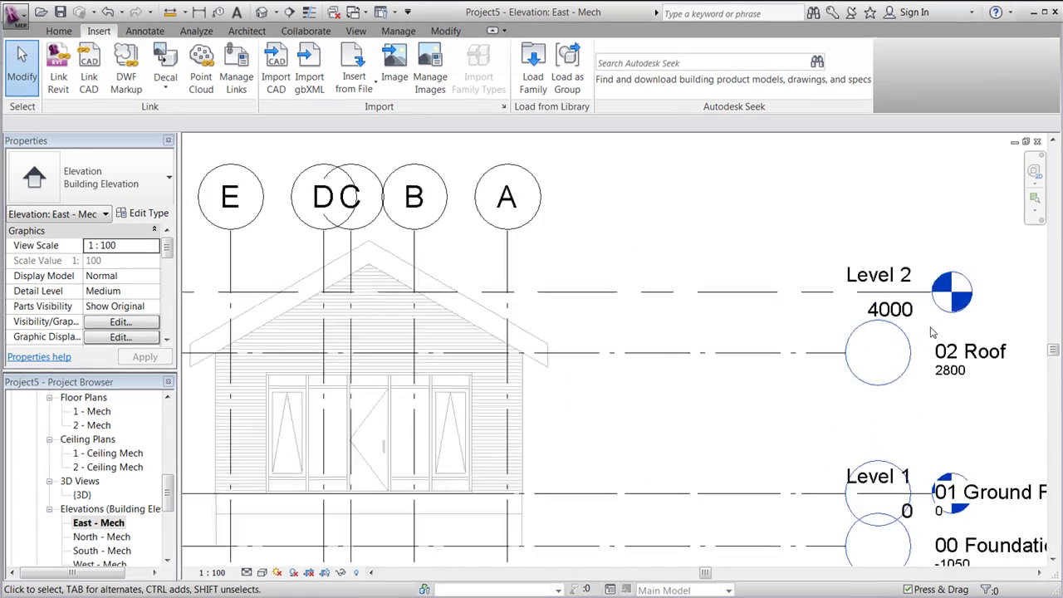
scroll(730, 257, down, 2)
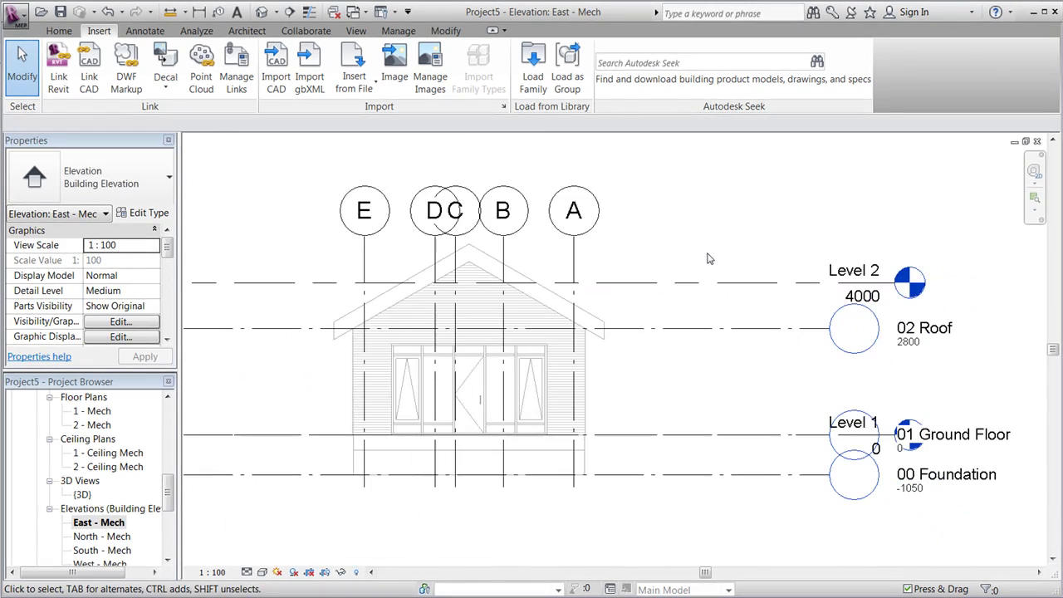
click(577, 263)
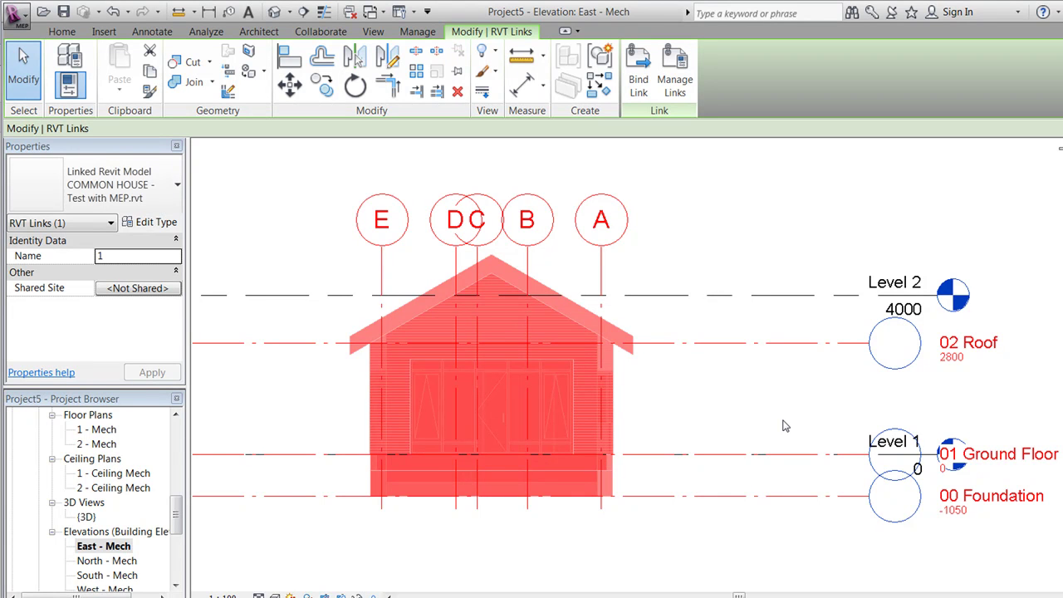
click(888, 296)
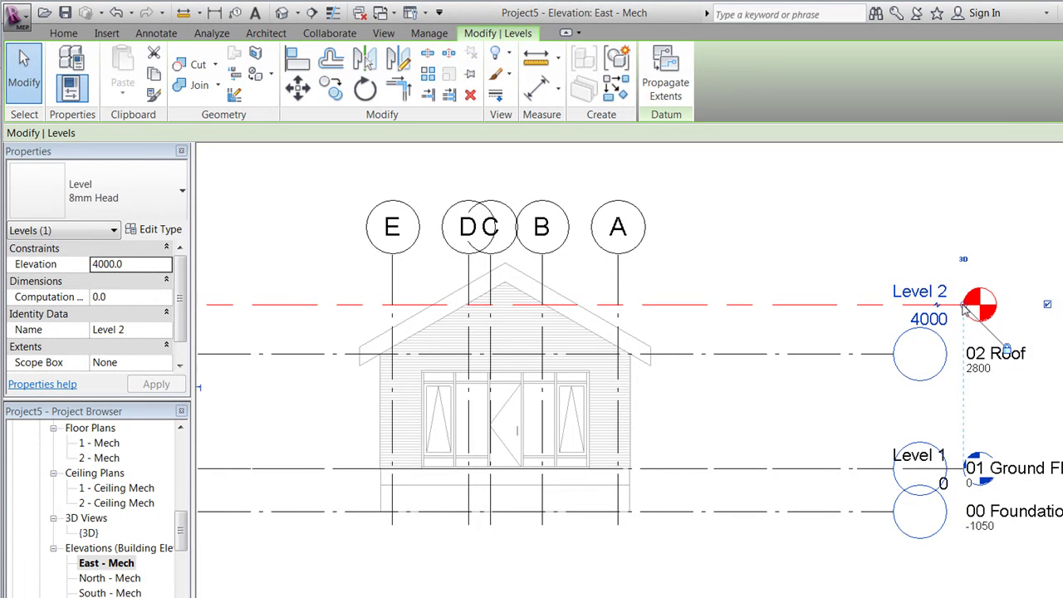
drag(963, 304, 776, 307)
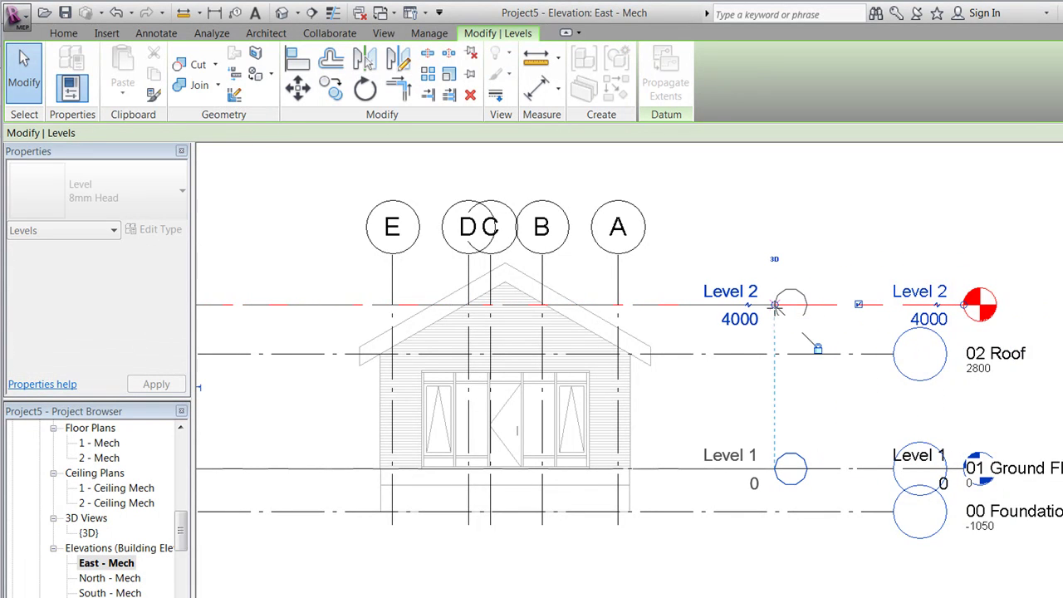
click(952, 226)
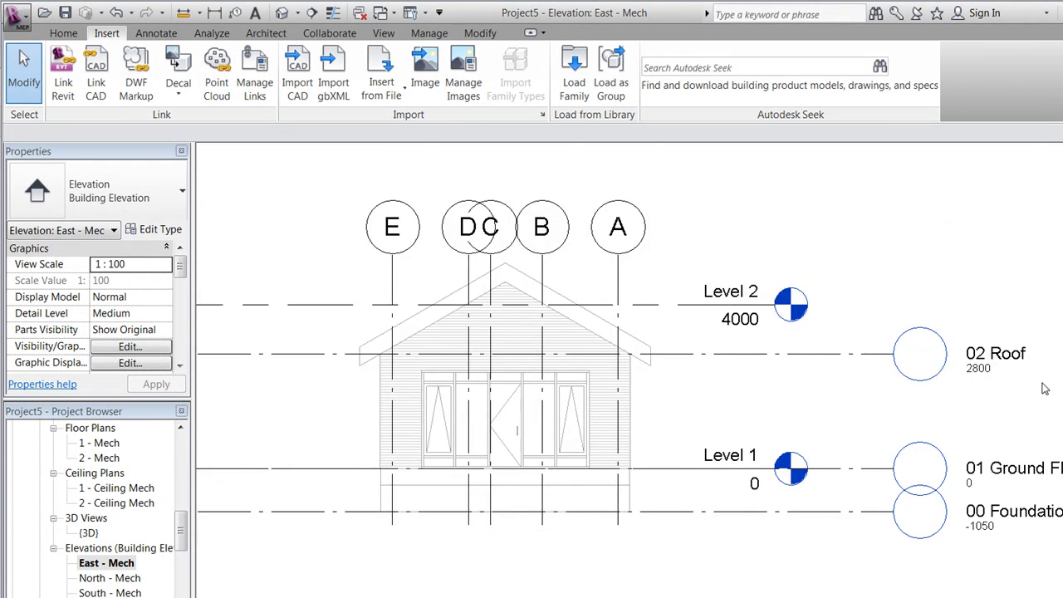
scroll(1044, 389, down, 2)
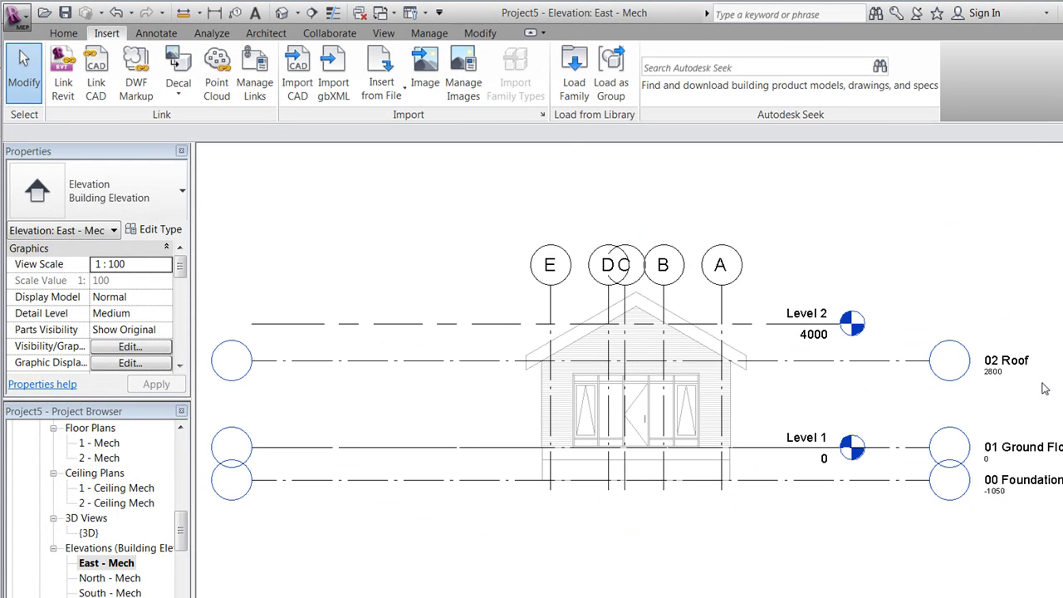
Start Copy/Monitor > Select Link and pick the linked COMMON HOUSE model.
click(329, 33)
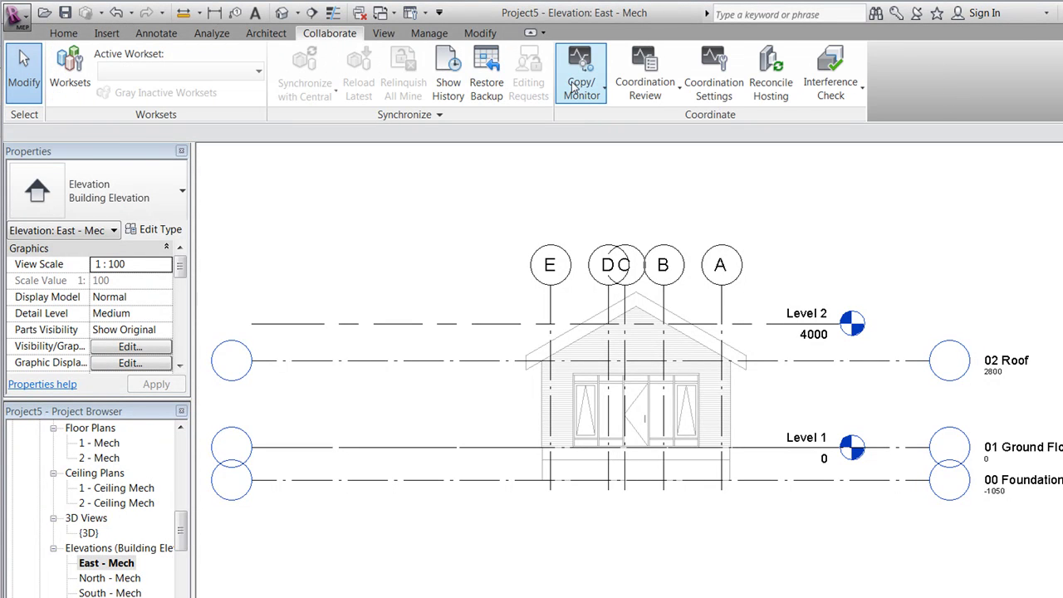
click(593, 95)
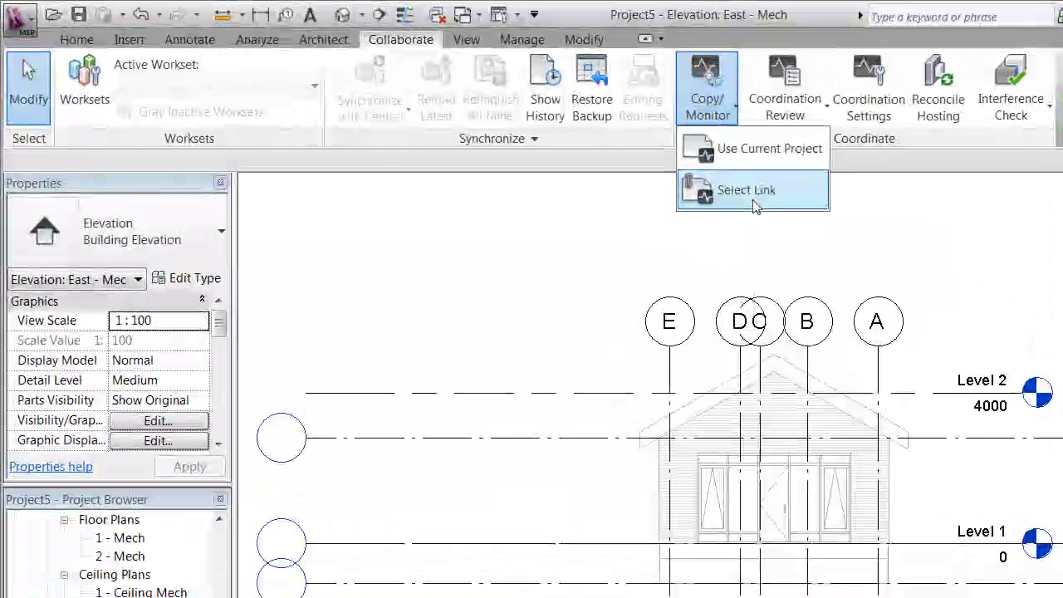
click(624, 162)
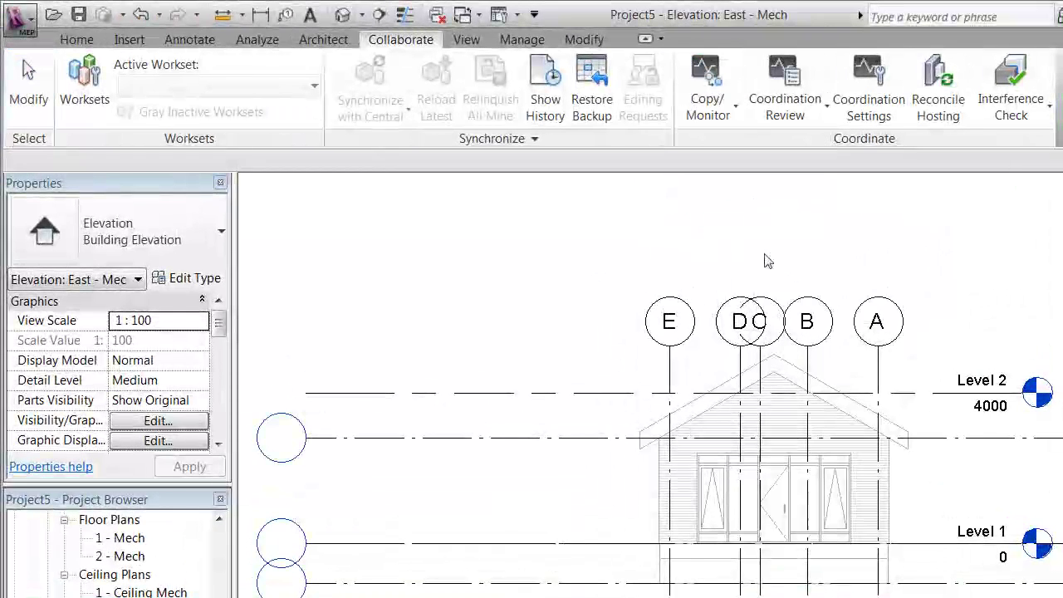
click(775, 307)
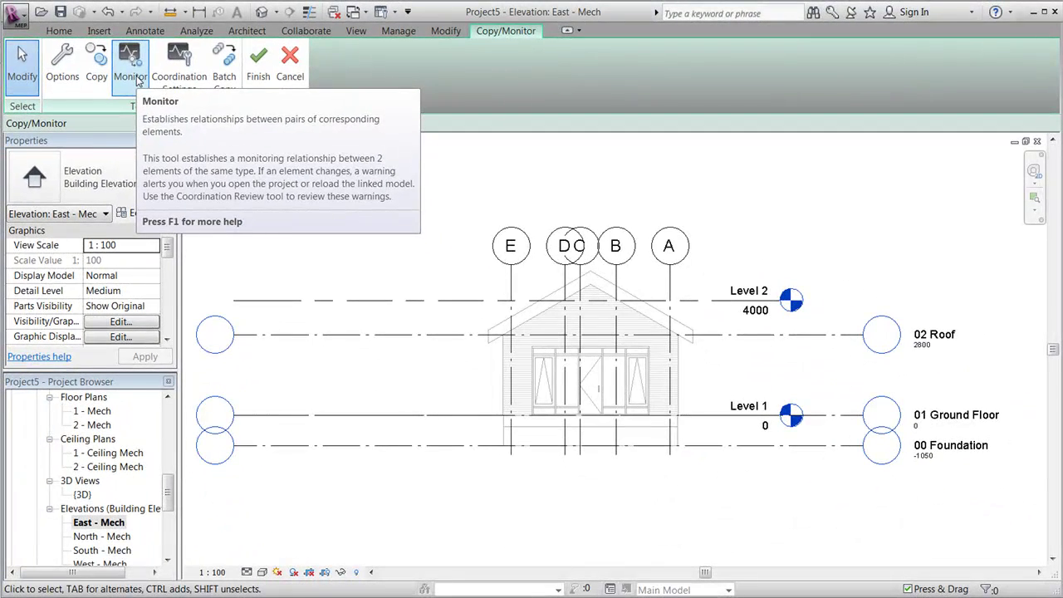
Pair Level 2 with the linked 02 Roof level, finish Copy/Monitor, and reselect Level 2.
click(136, 77)
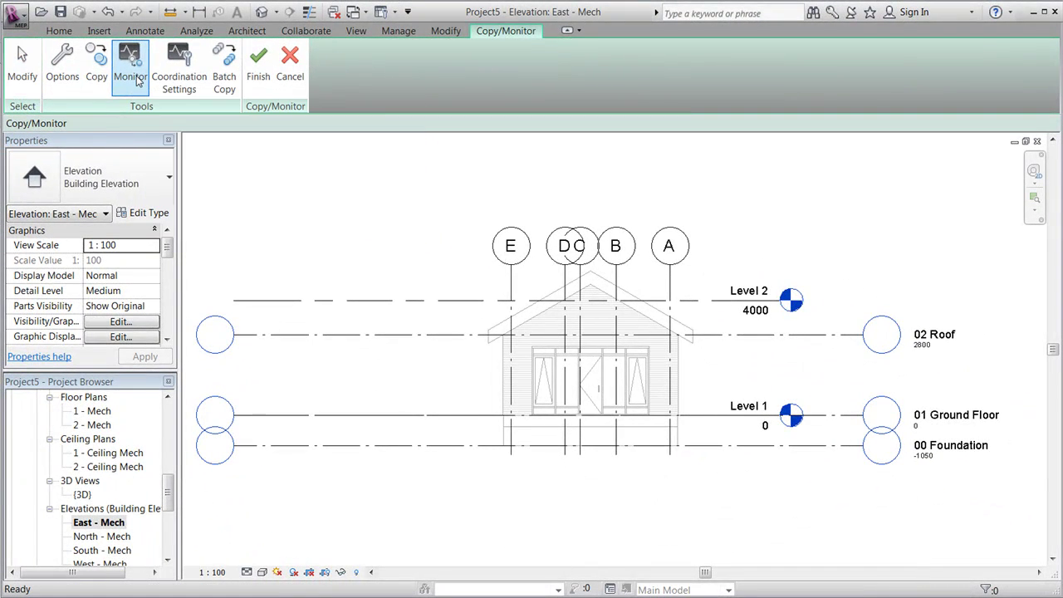
click(715, 307)
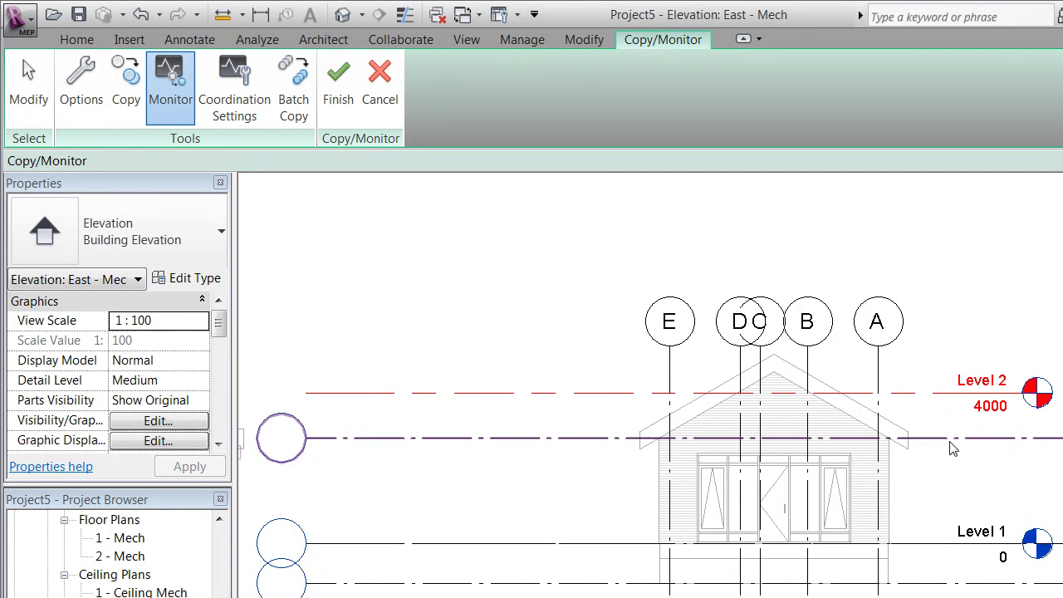
click(952, 448)
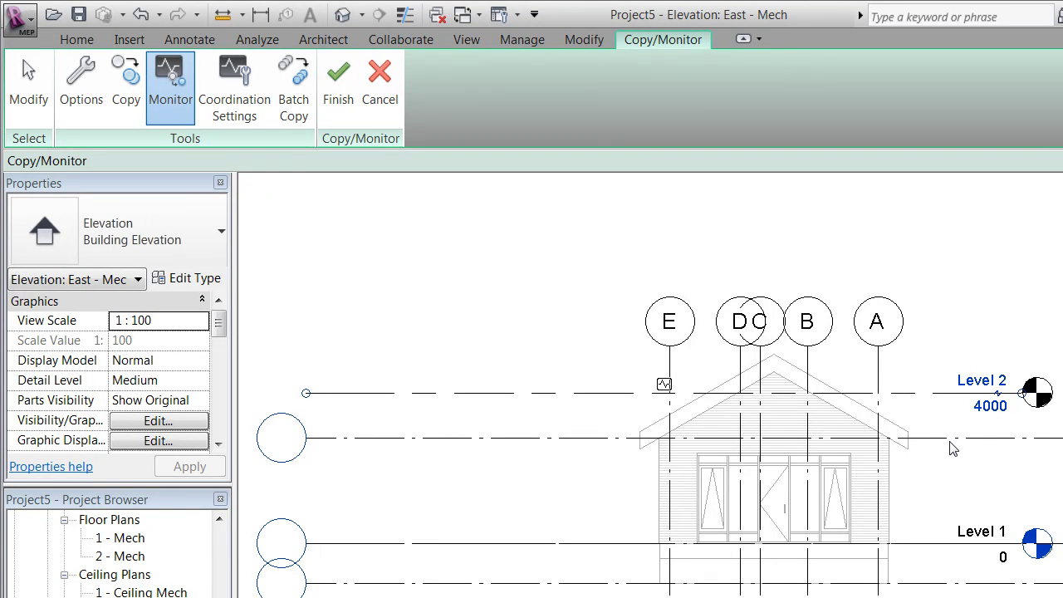
click(343, 93)
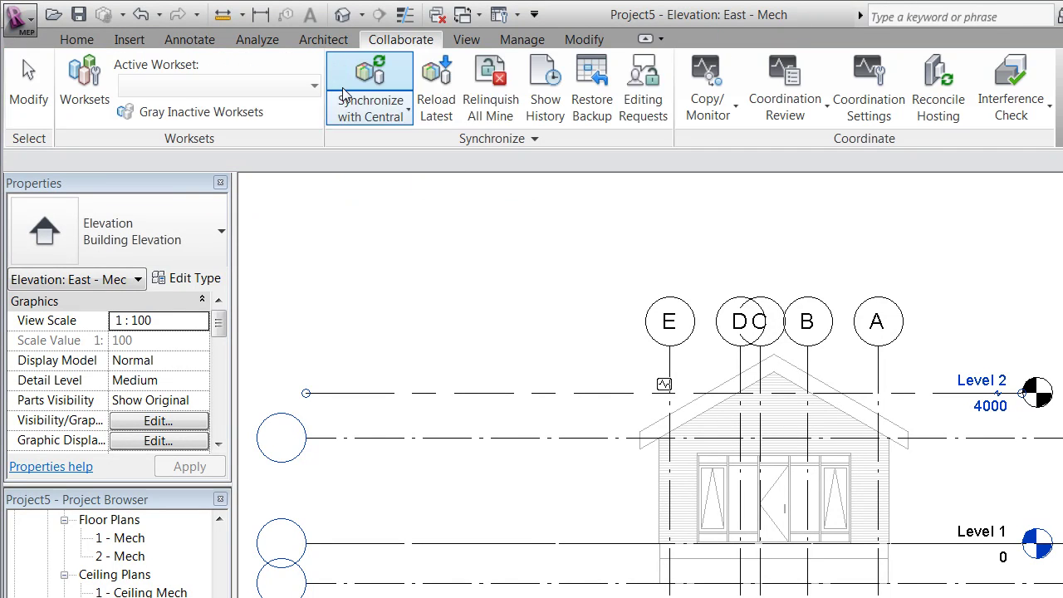
click(687, 394)
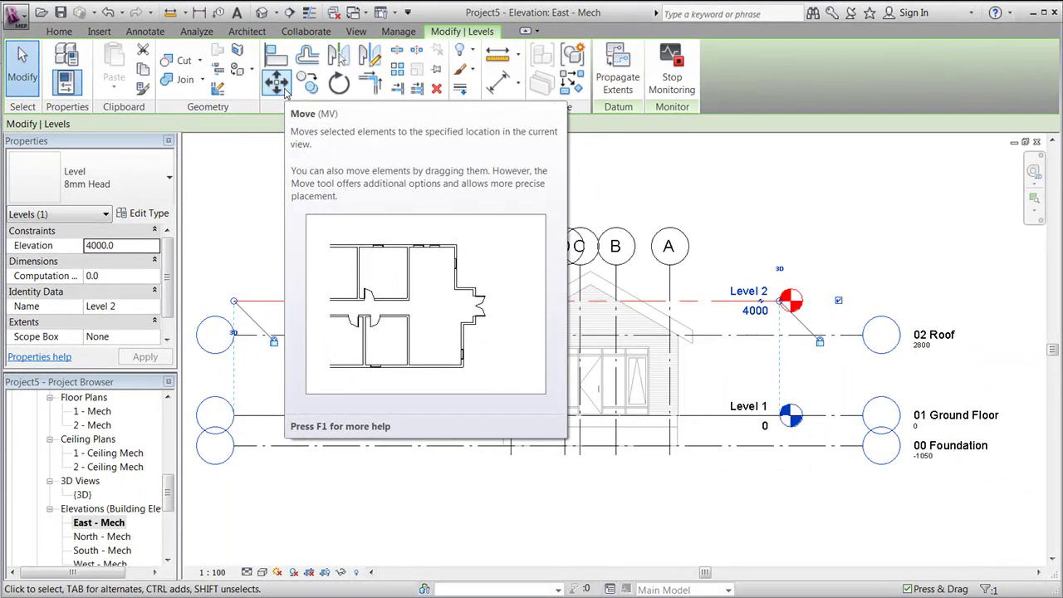
Move Level 2 by 500 to elevation 3500, raising the Coordination Monitor alert.
click(284, 91)
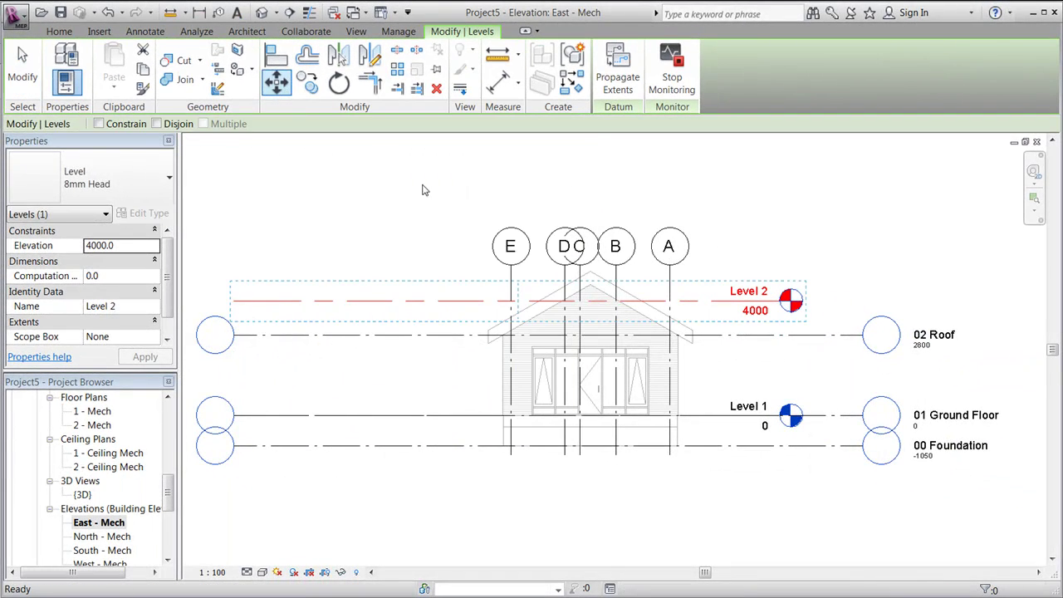
click(450, 226)
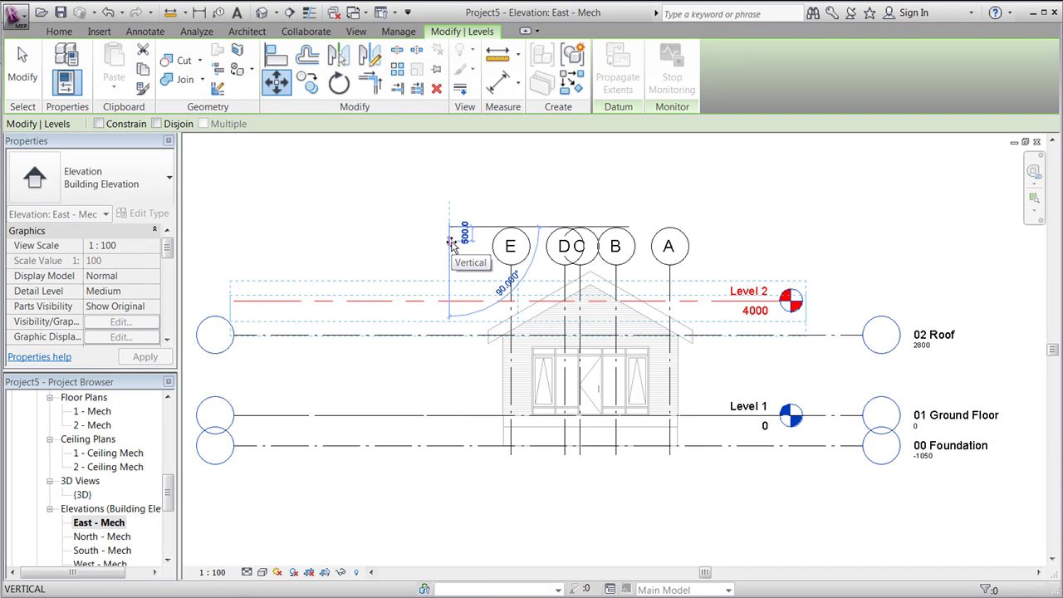
text(500)
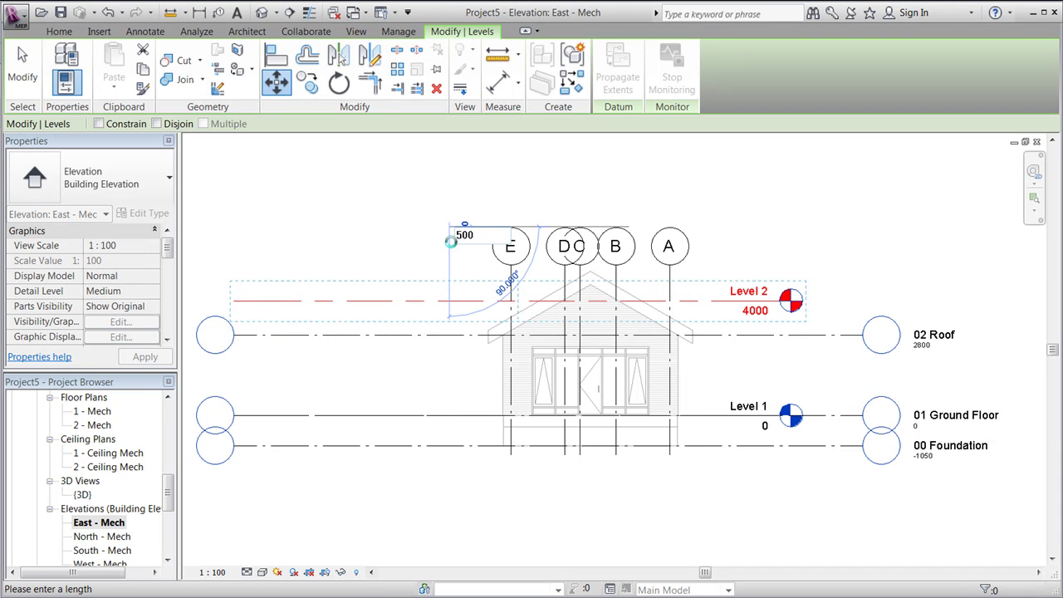
key(Return)
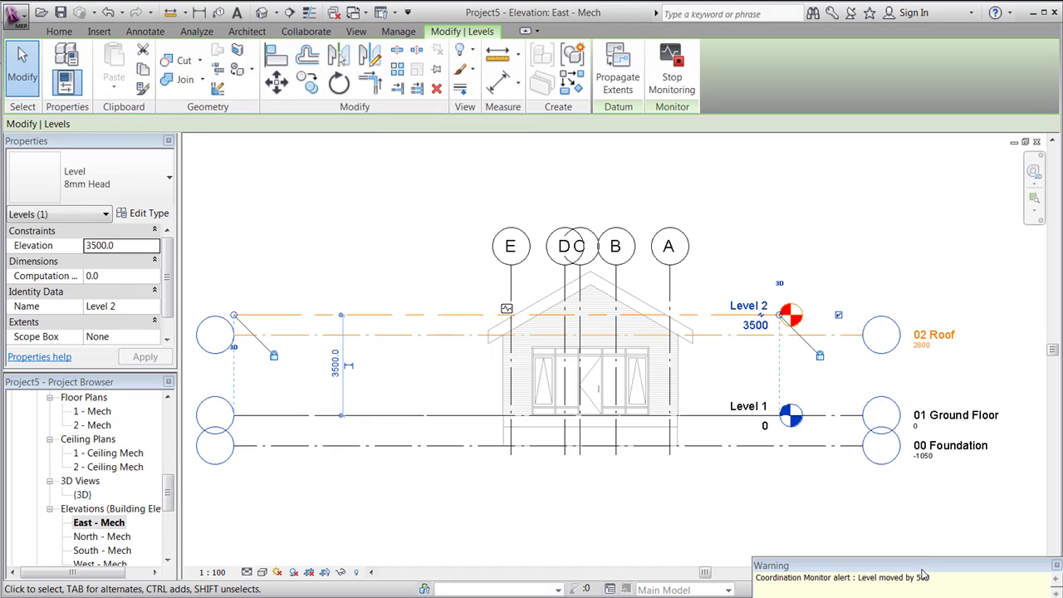
mouse_move(921, 547)
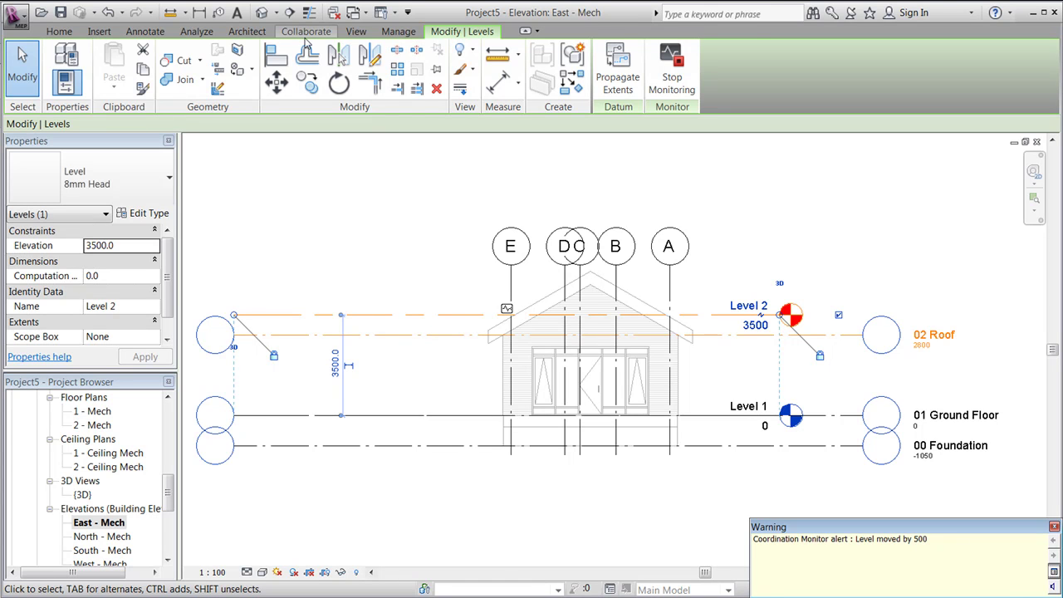
click(305, 33)
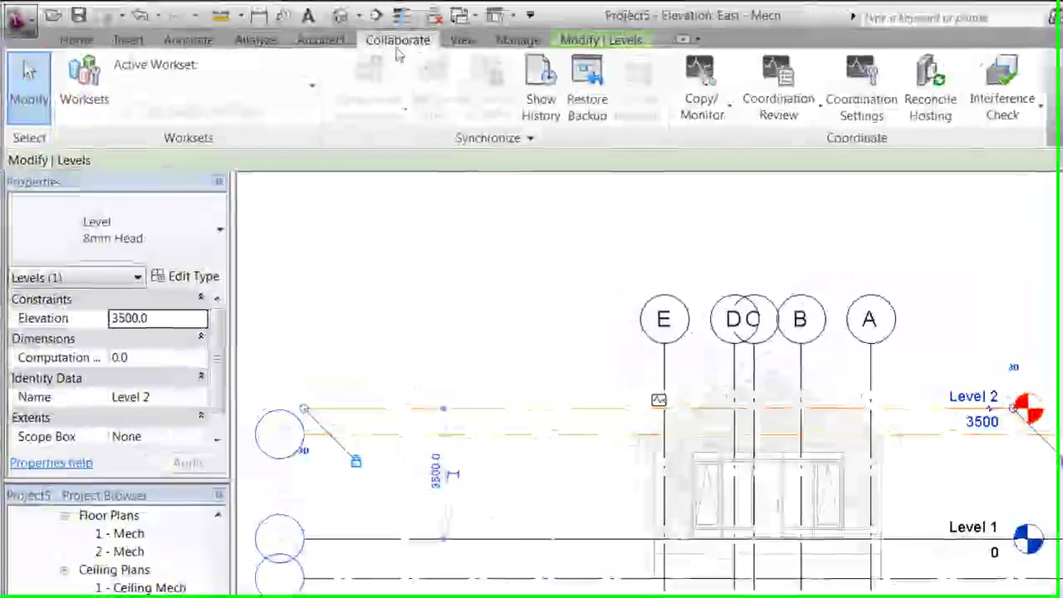
Run Coordination Review on the linked house and keep 'Level moved by 500' postponed.
click(814, 110)
click(830, 189)
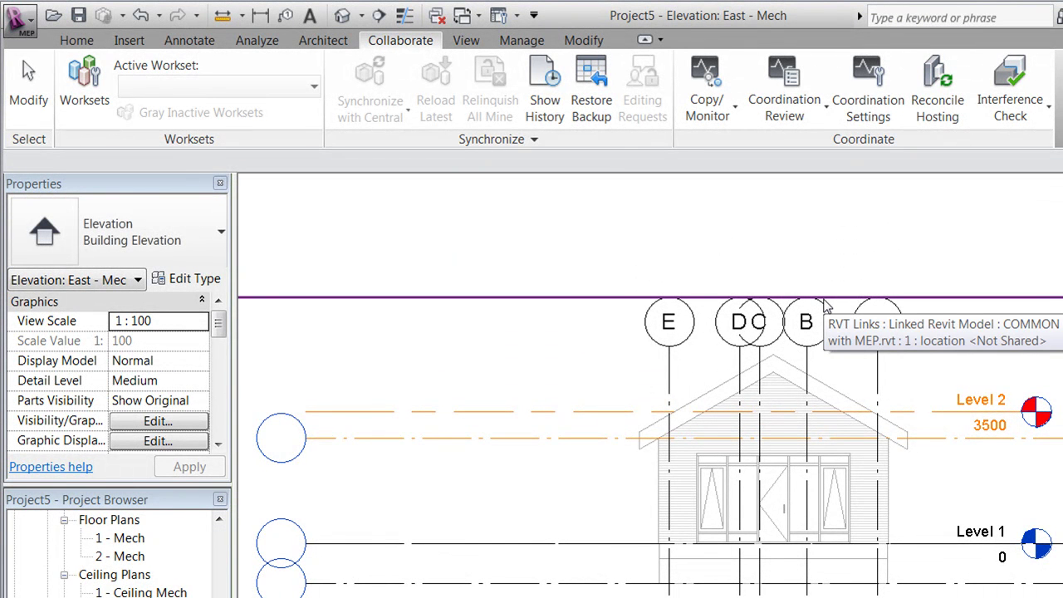
click(825, 307)
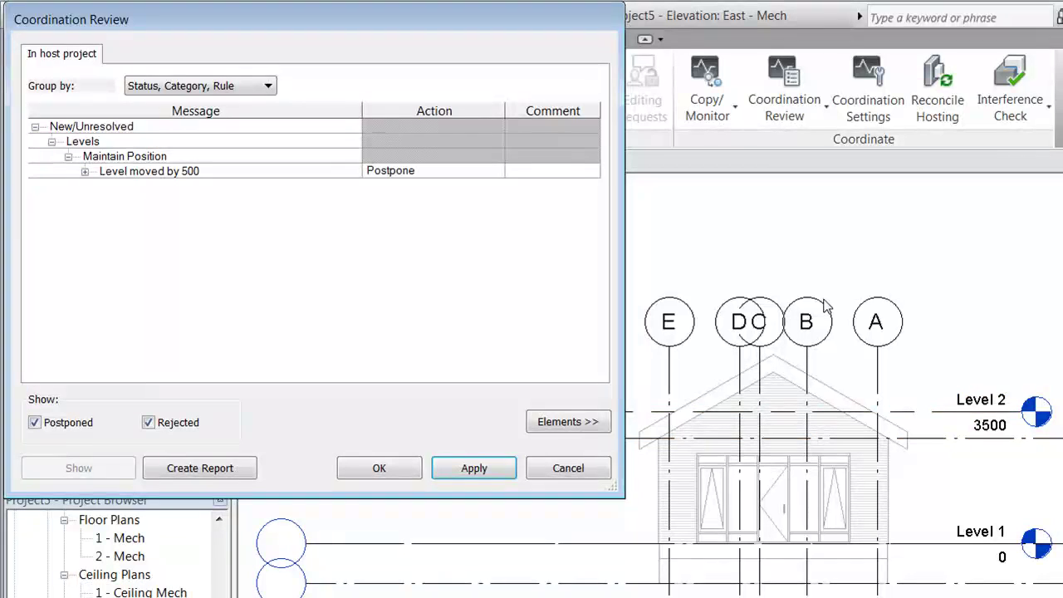
click(165, 170)
click(383, 469)
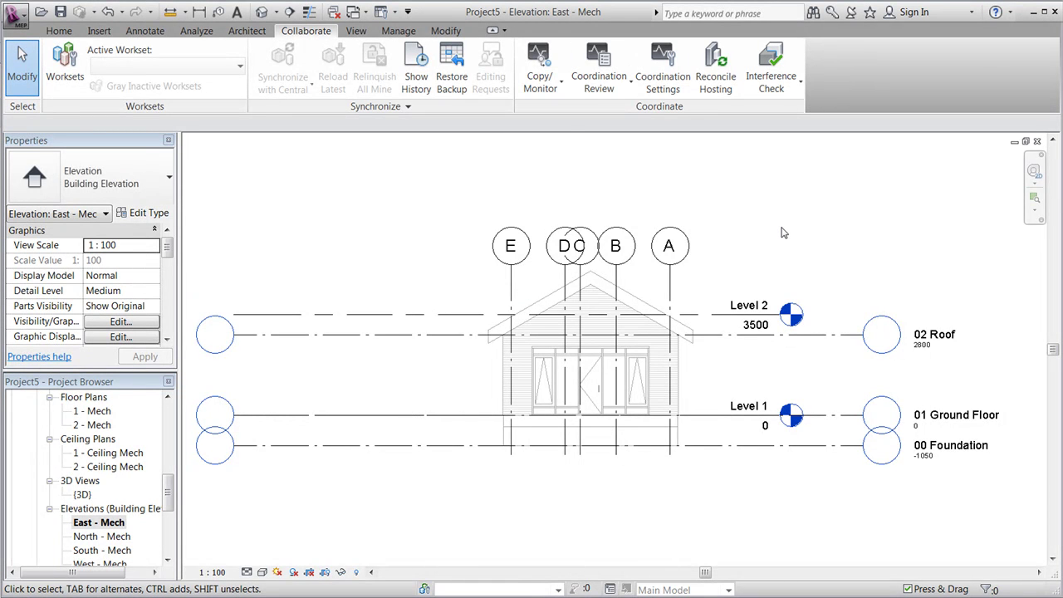
Start Copy/Monitor on the linked house model in Copy mode.
click(558, 89)
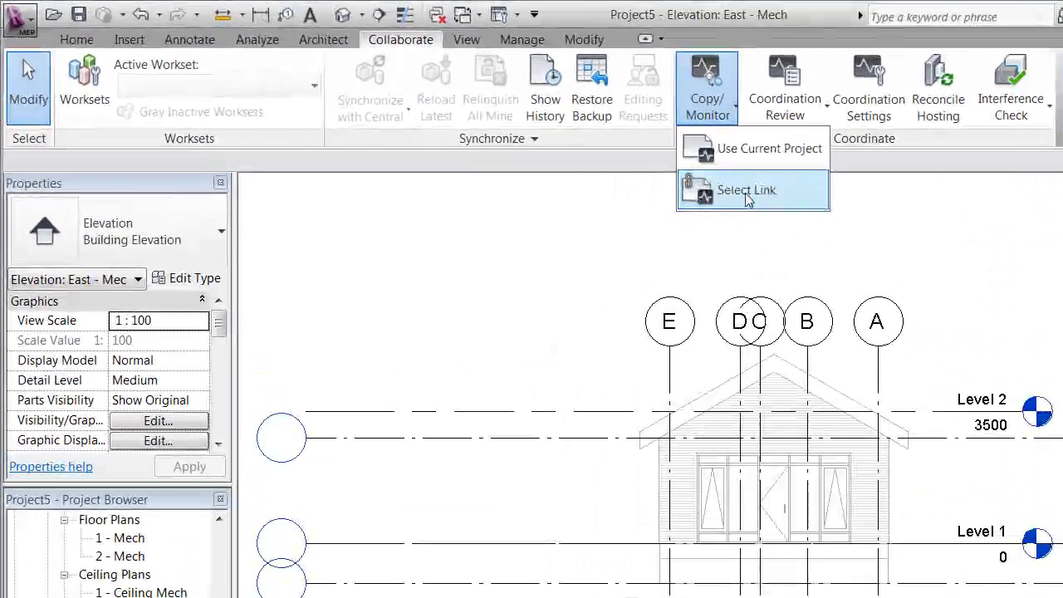
click(576, 150)
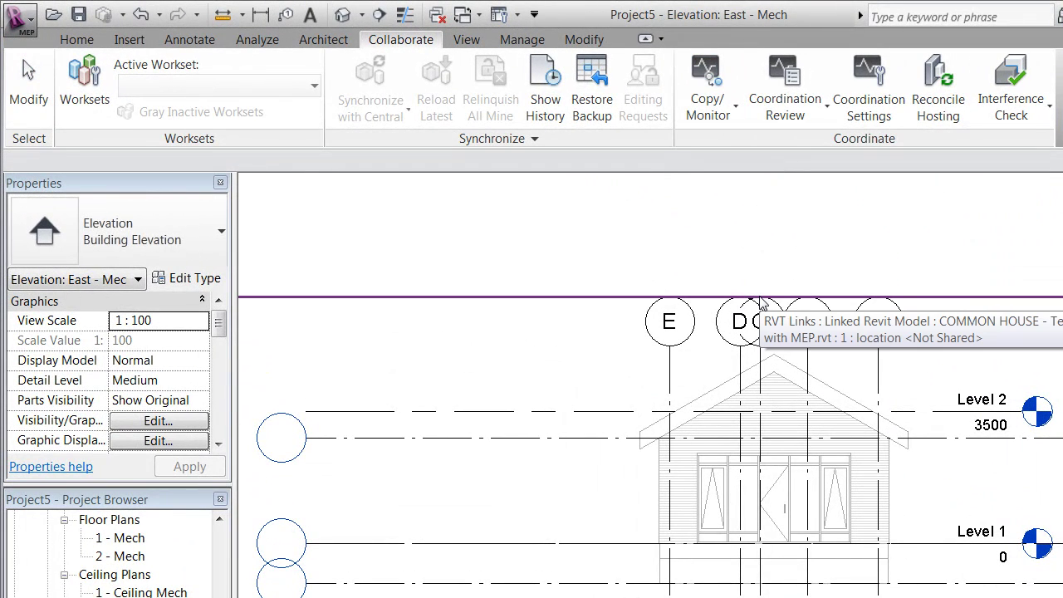
click(760, 304)
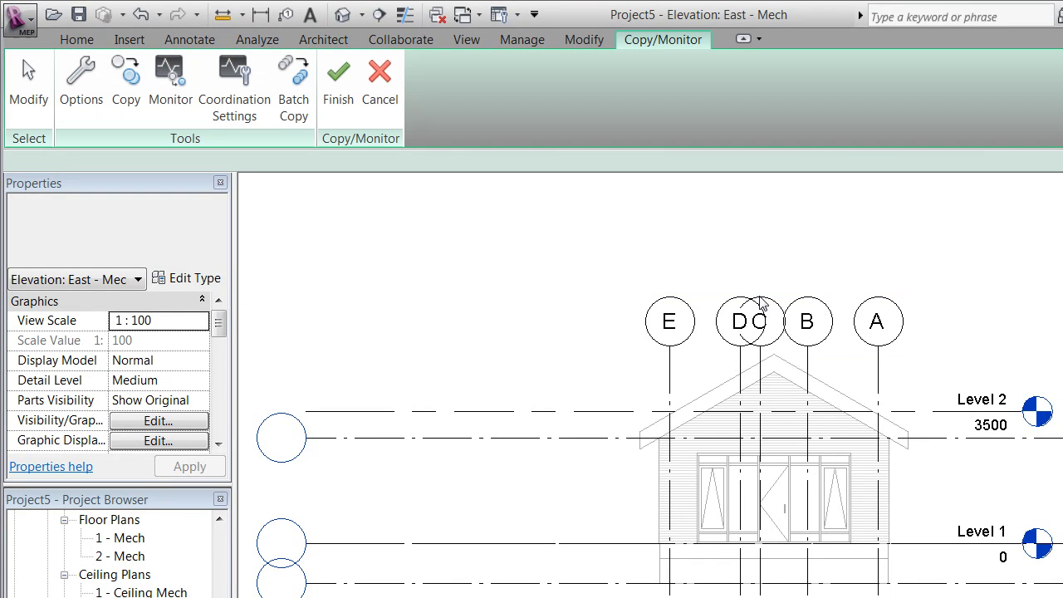
click(124, 83)
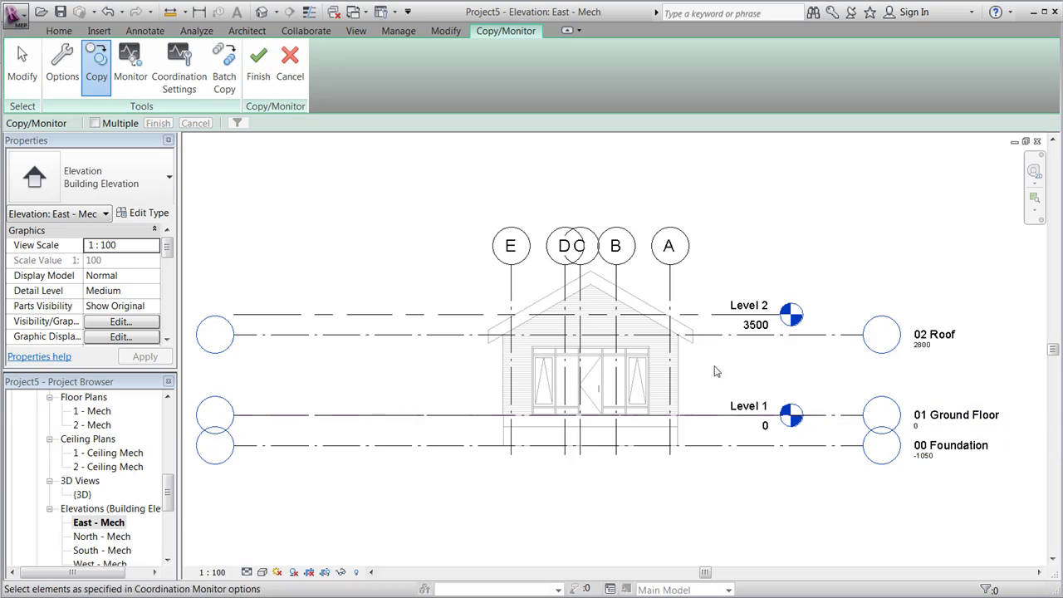
Copy grids E and A plus the left level line, then finish.
click(511, 286)
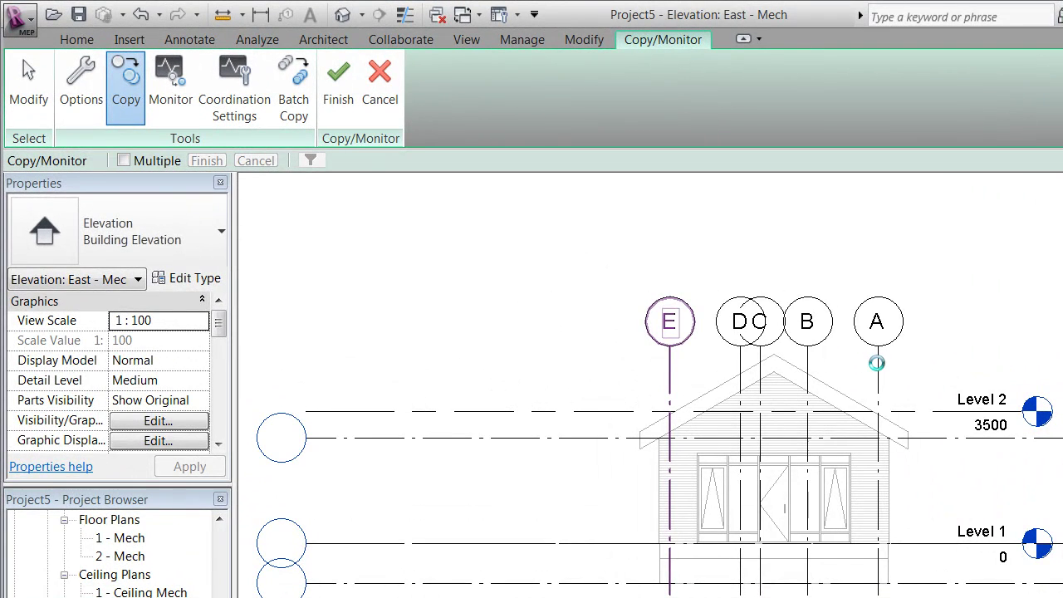
click(879, 369)
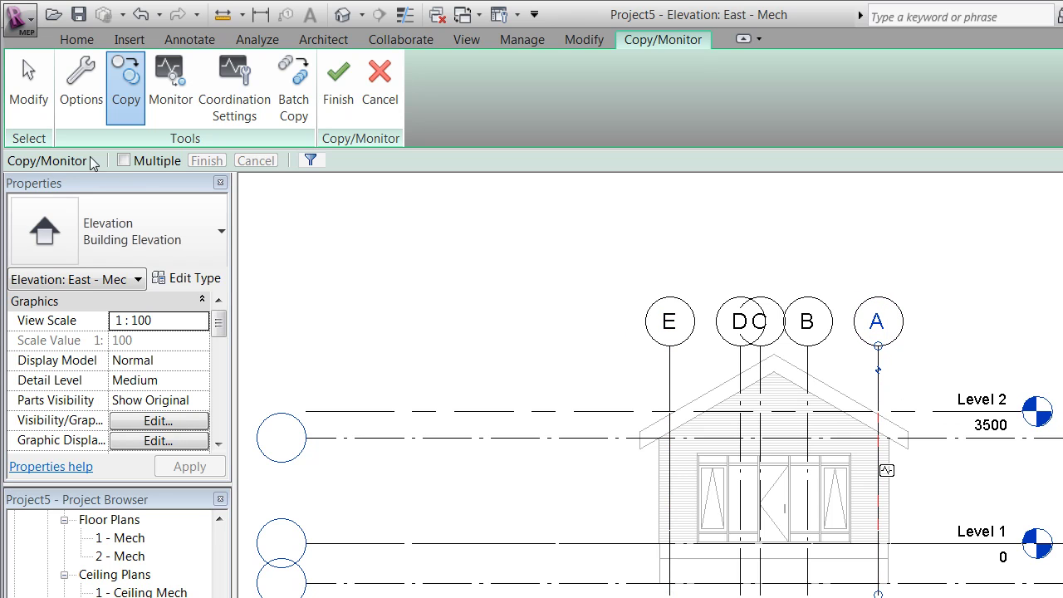
click(124, 160)
click(316, 437)
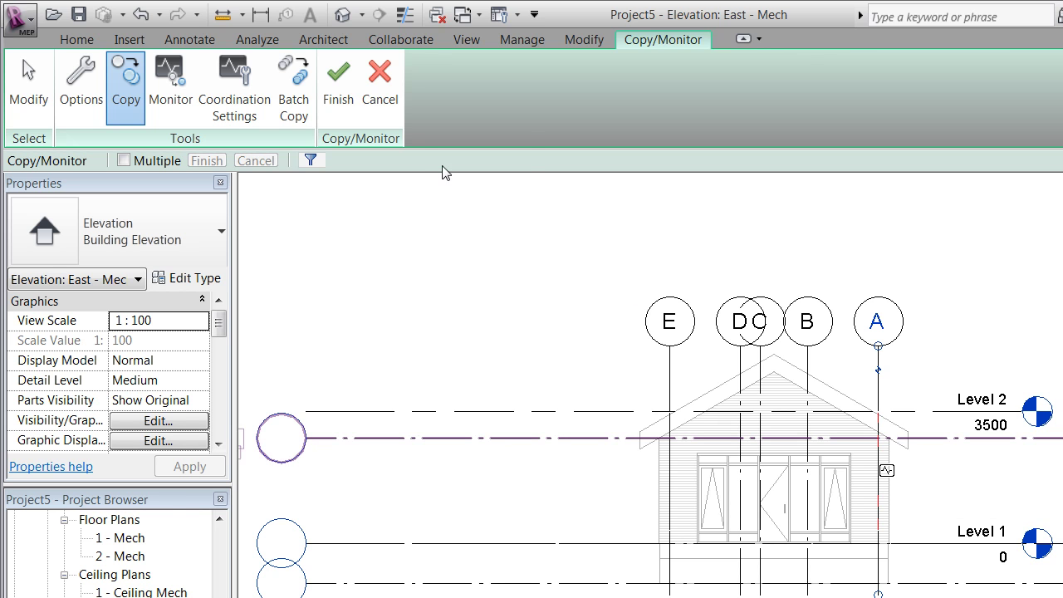
click(331, 101)
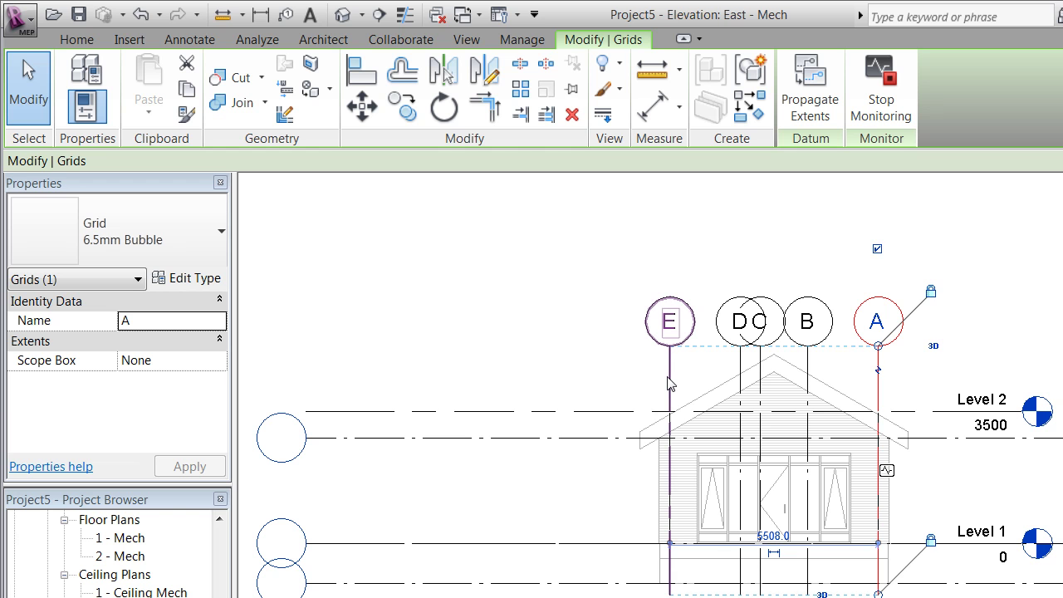
Move copied grid E left, away from its linked original grid.
click(671, 383)
ctrl+drag(669, 387, 648, 391)
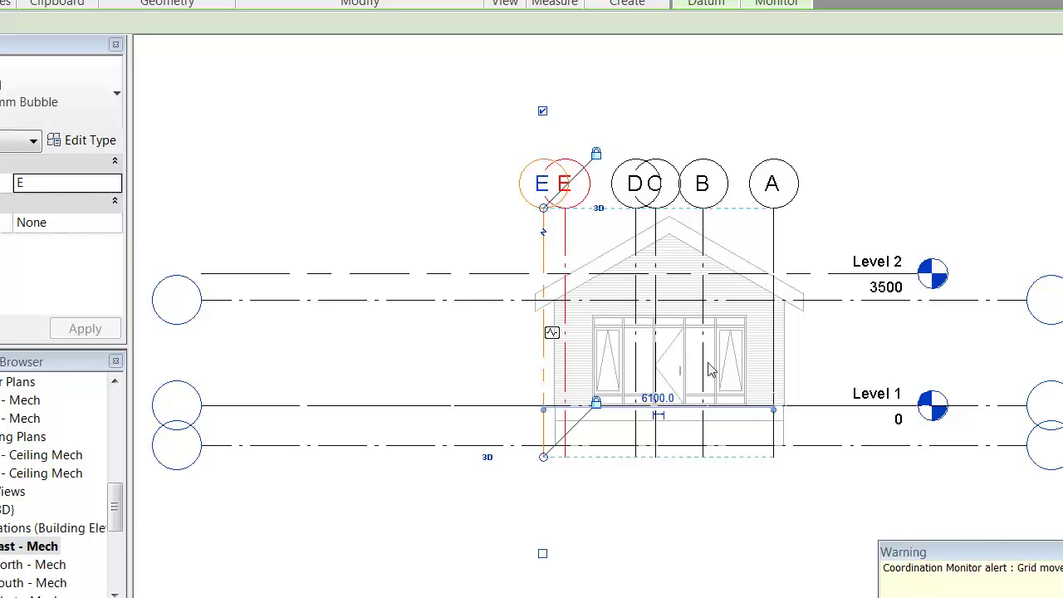
click(1037, 572)
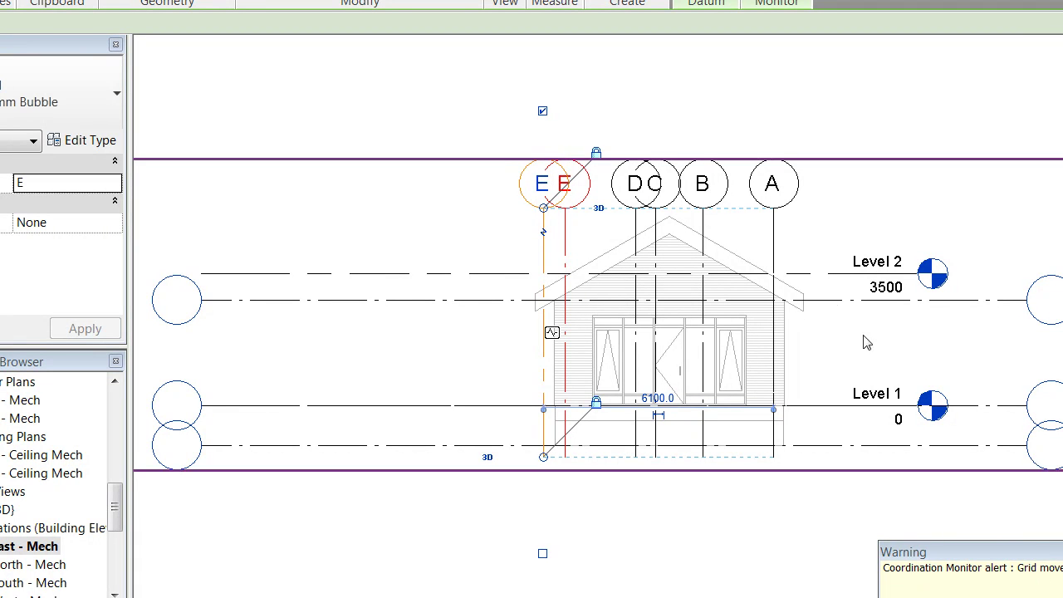
Shift copied grid A to the right of its linked original grid.
click(772, 253)
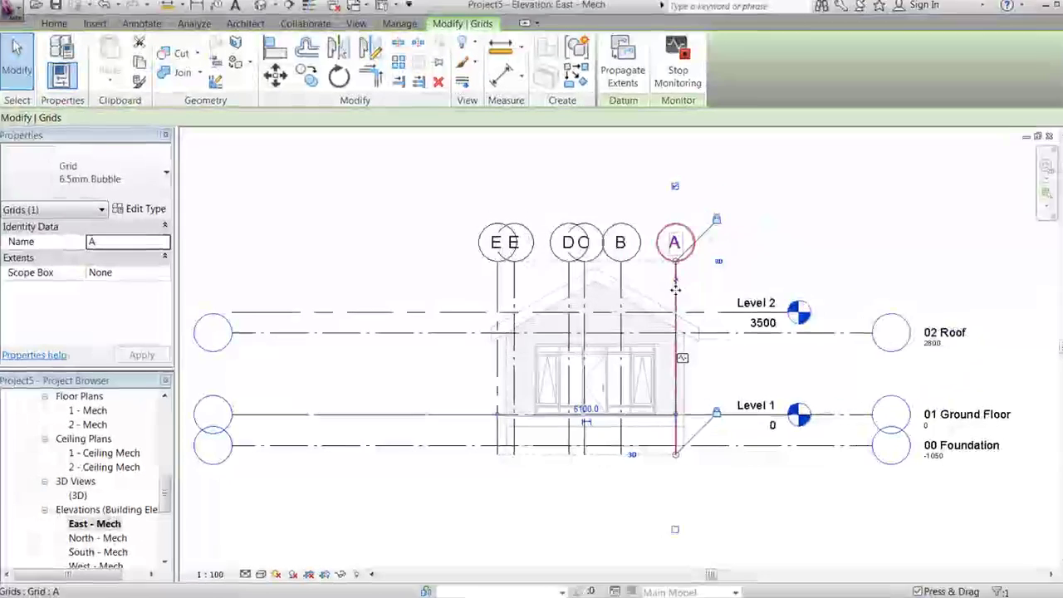
ctrl+drag(774, 249, 802, 253)
drag(690, 297, 691, 298)
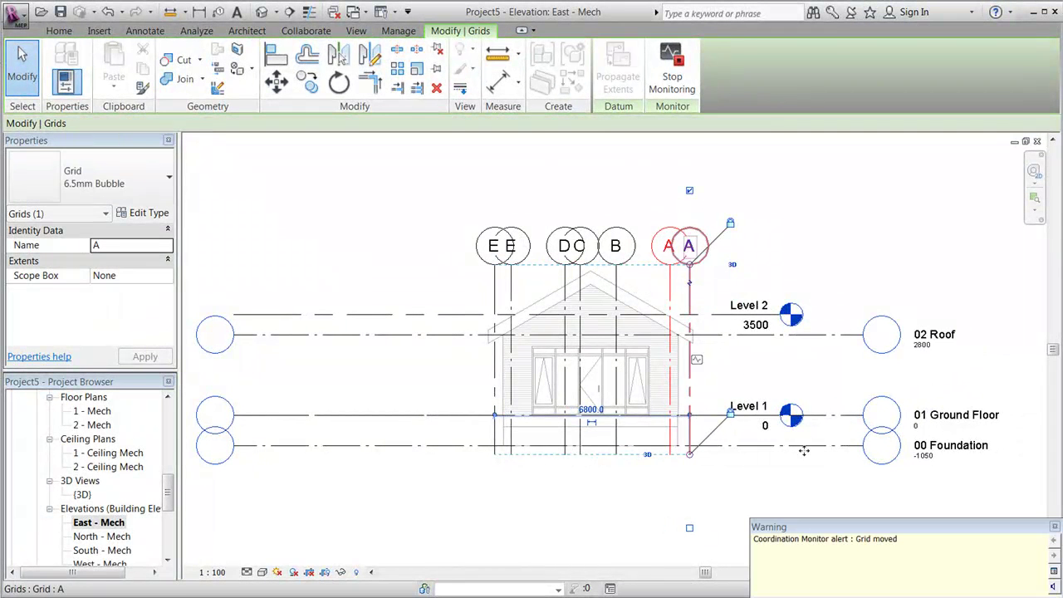
click(871, 538)
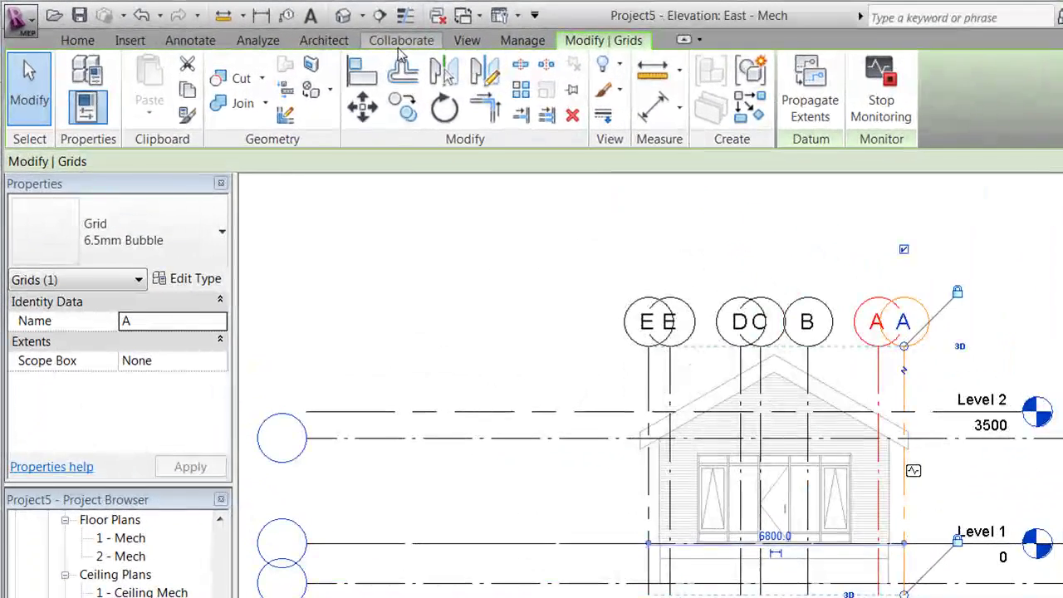
In Coordination Review for the house link, postpone both Grid moved alerts beside the Level moved by 500 alert.
click(306, 37)
click(784, 95)
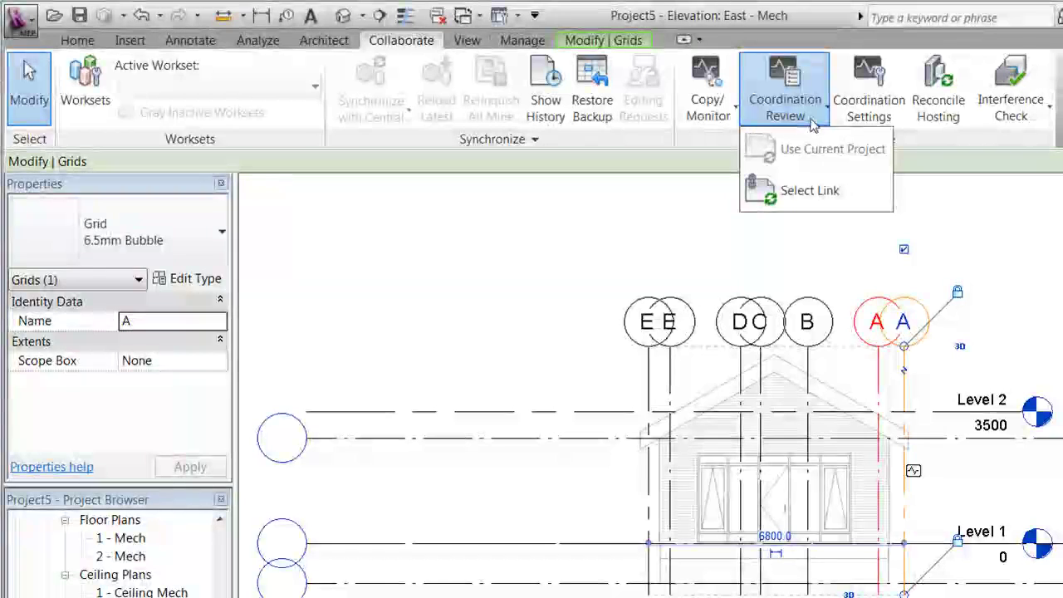
click(830, 192)
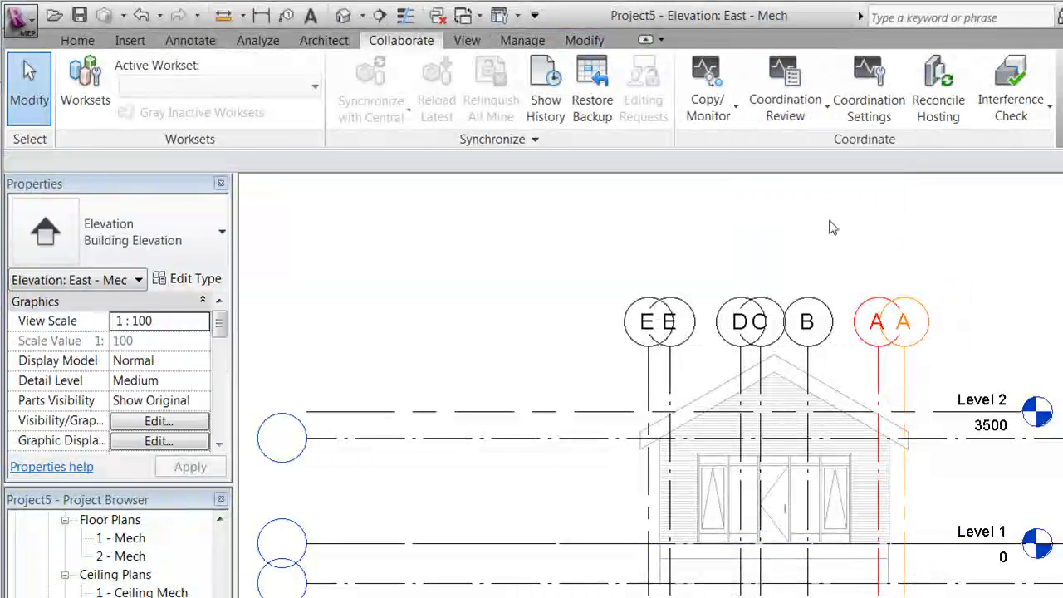
click(820, 305)
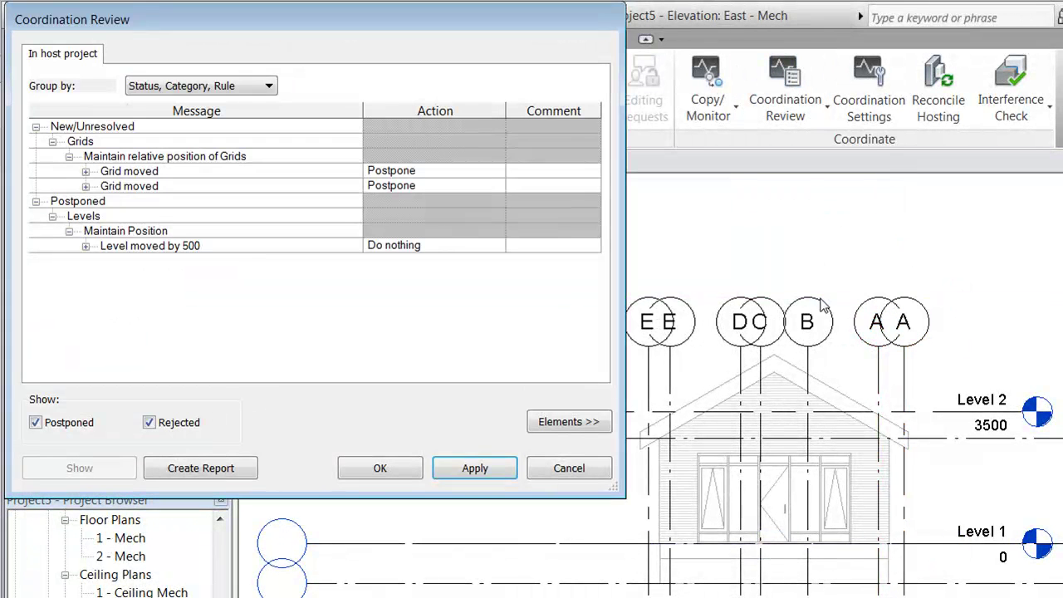
click(177, 248)
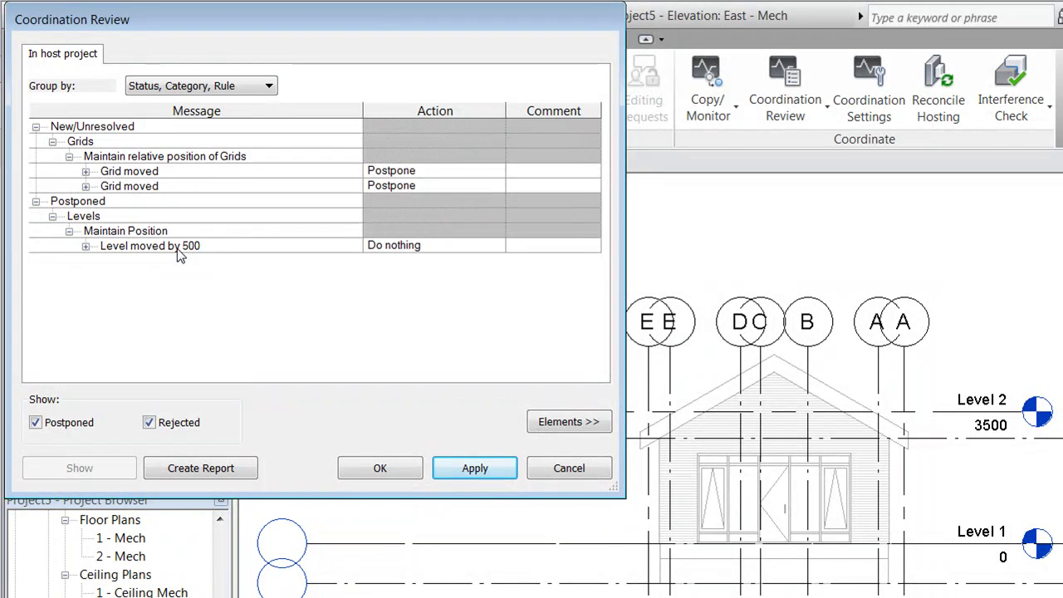
click(149, 176)
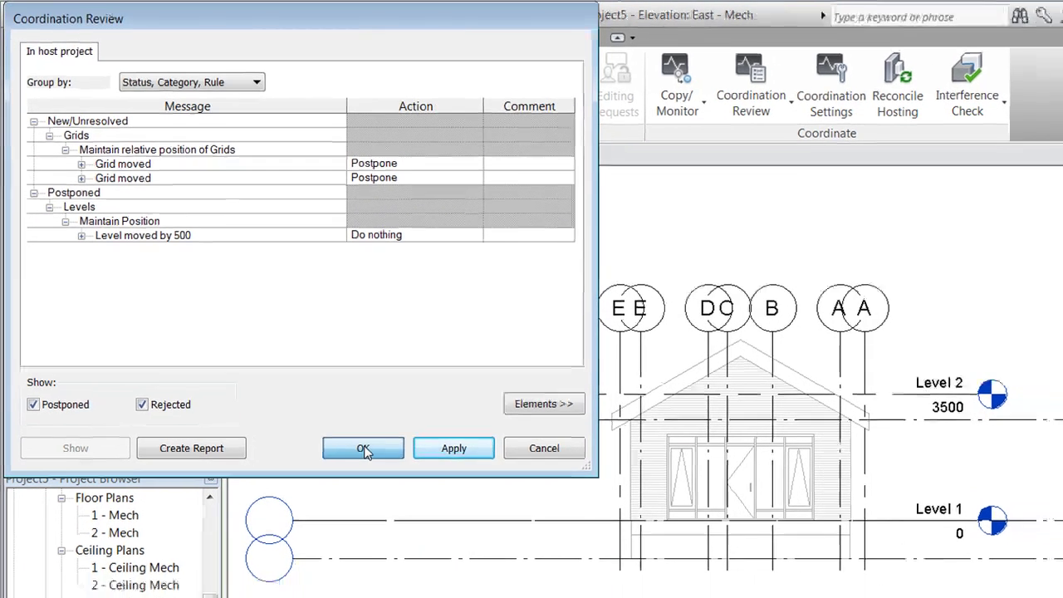
click(380, 469)
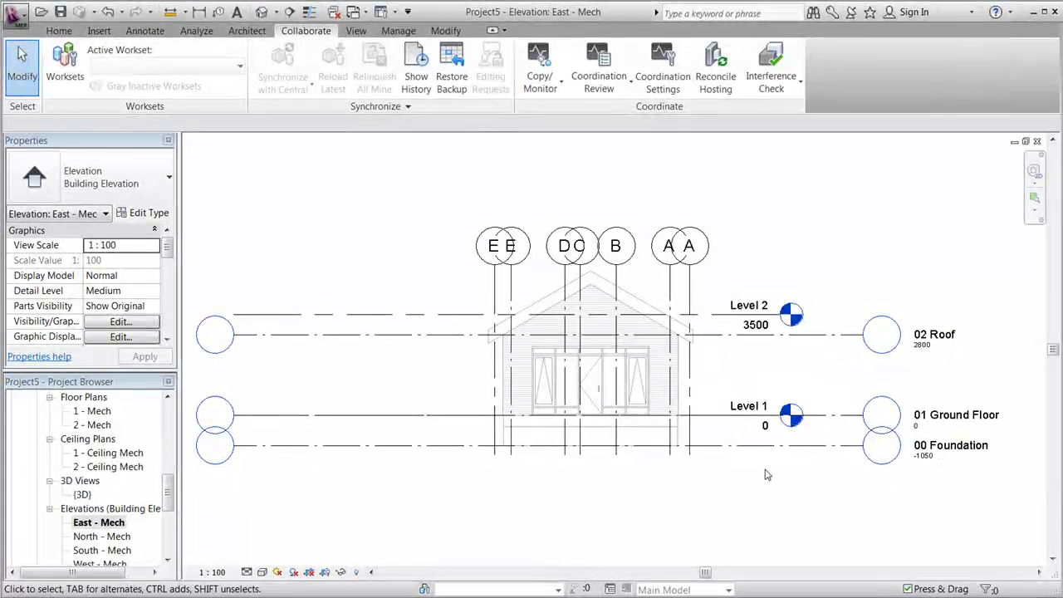